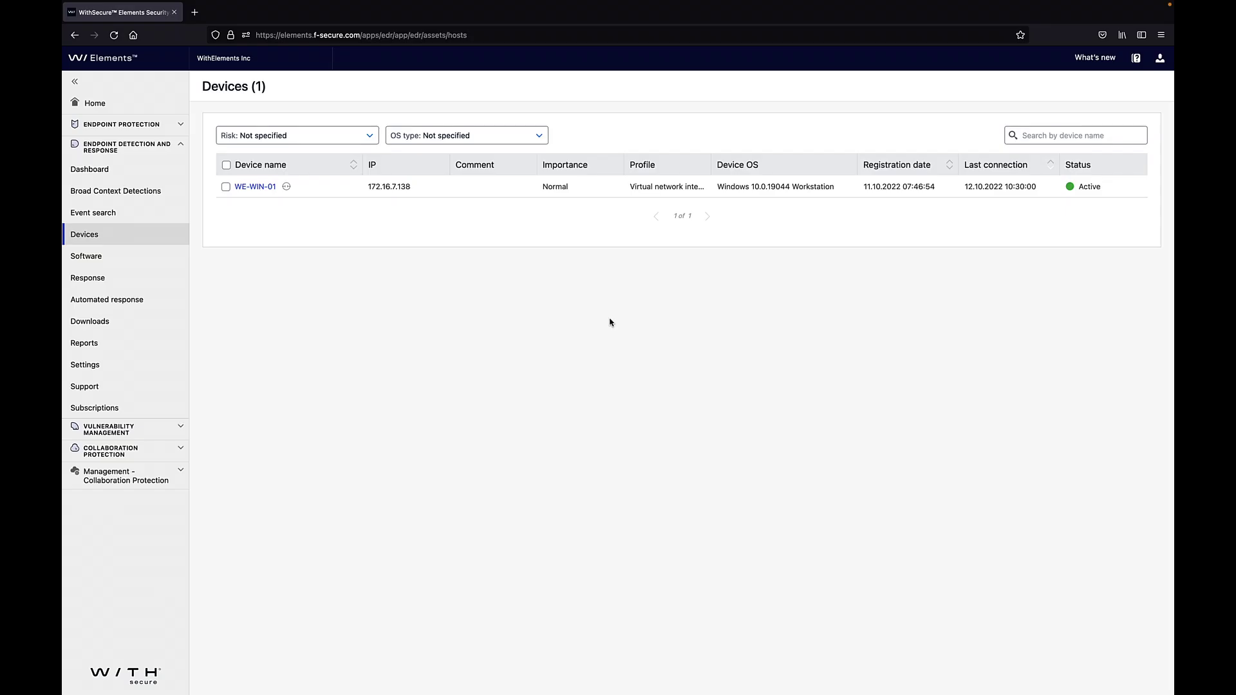
- Bring up the Broad Context Detections list with the severe WE-WIN-01 lateral movement detection
{"action": "mouse_move", "coordinate": [288, 190]}
{"action": "left_click", "coordinate": [132, 193]}
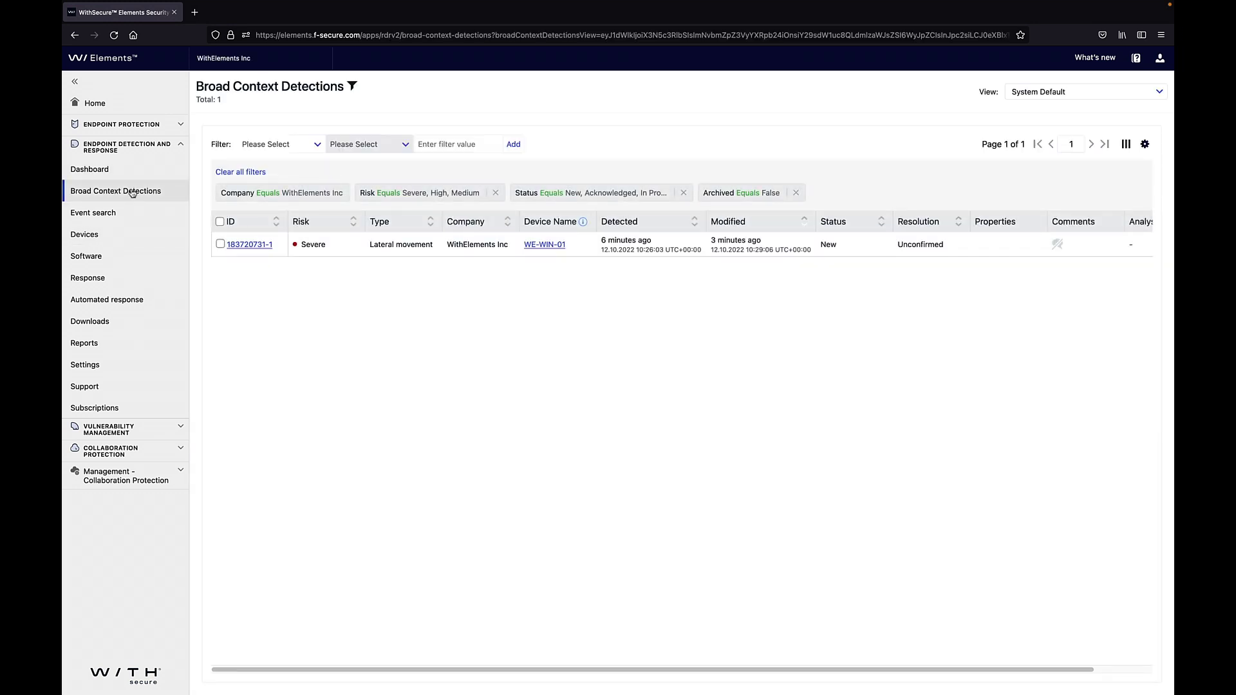
{"action": "mouse_move", "coordinate": [305, 244]}
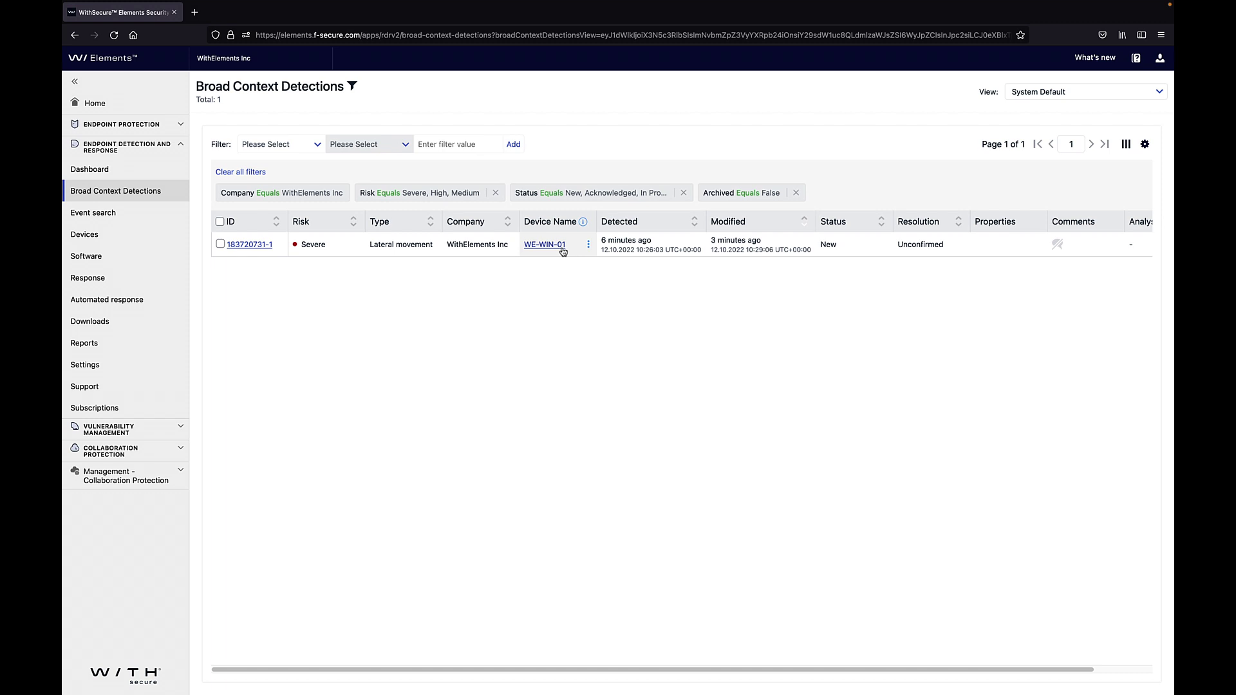
{"action": "left_click", "coordinate": [242, 246]}
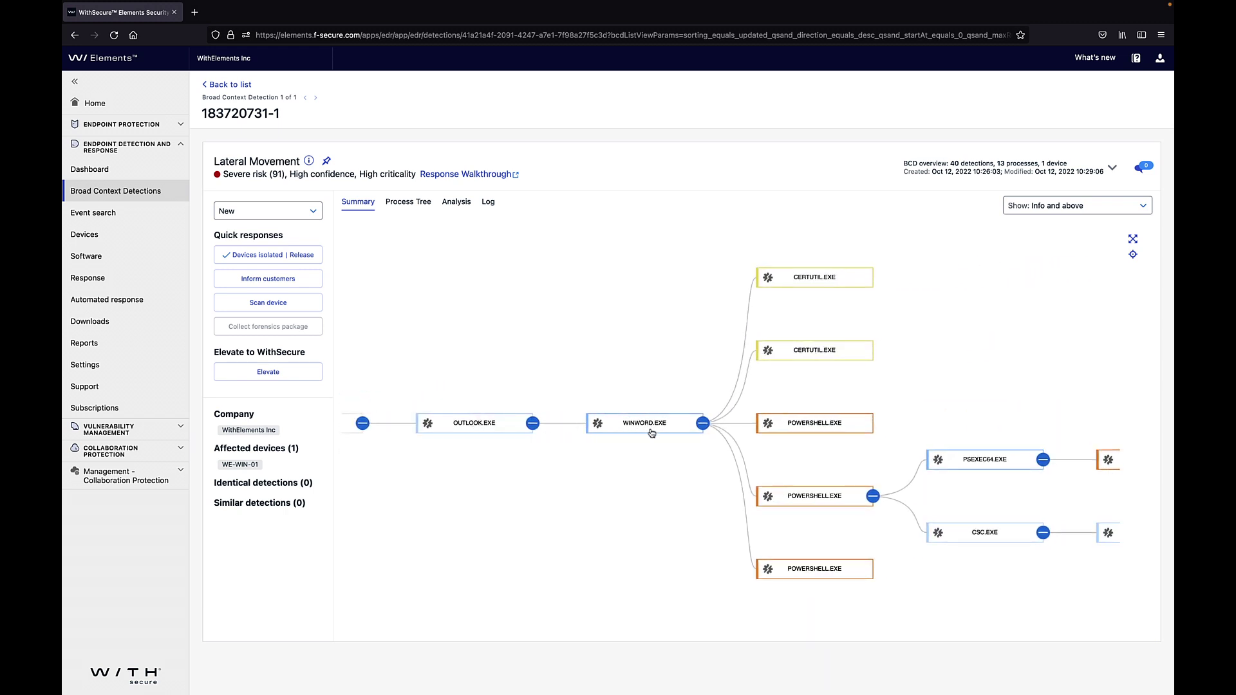
{"action": "left_click_drag", "start_coordinate": [652, 432], "coordinate": [437, 404]}
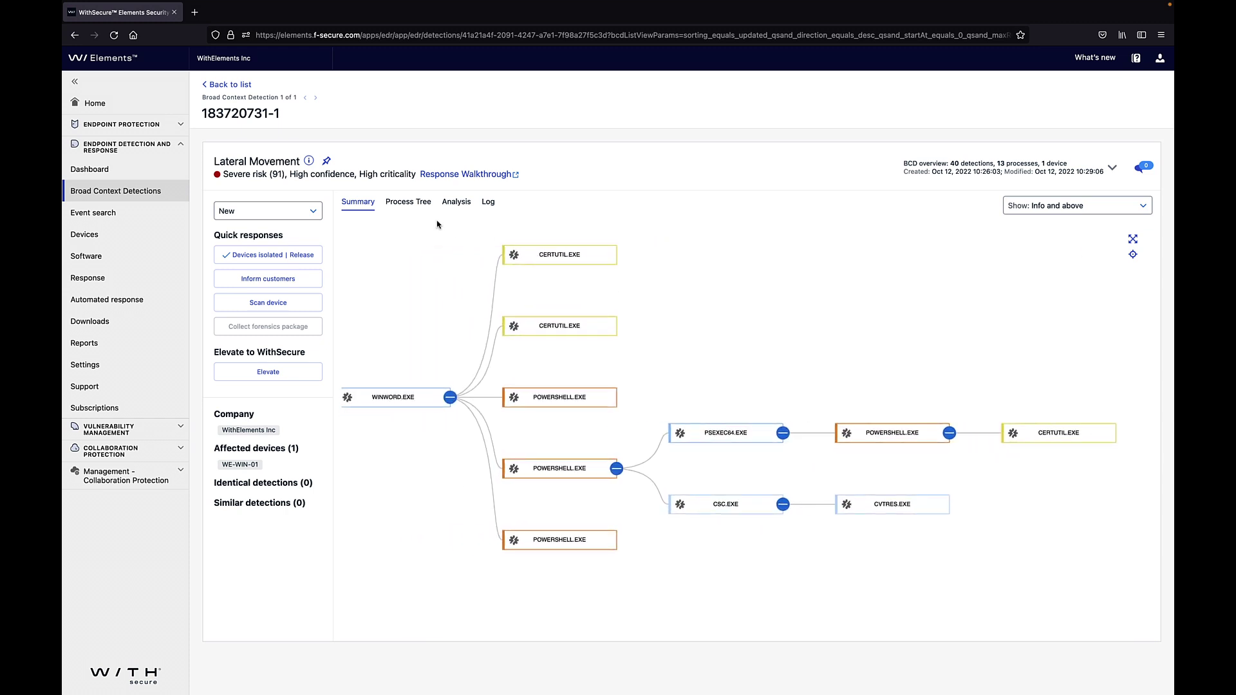
- Show the process tree, expand explorer.exe, and highlight winword.exe and its opened document
{"action": "left_click", "coordinate": [408, 203]}
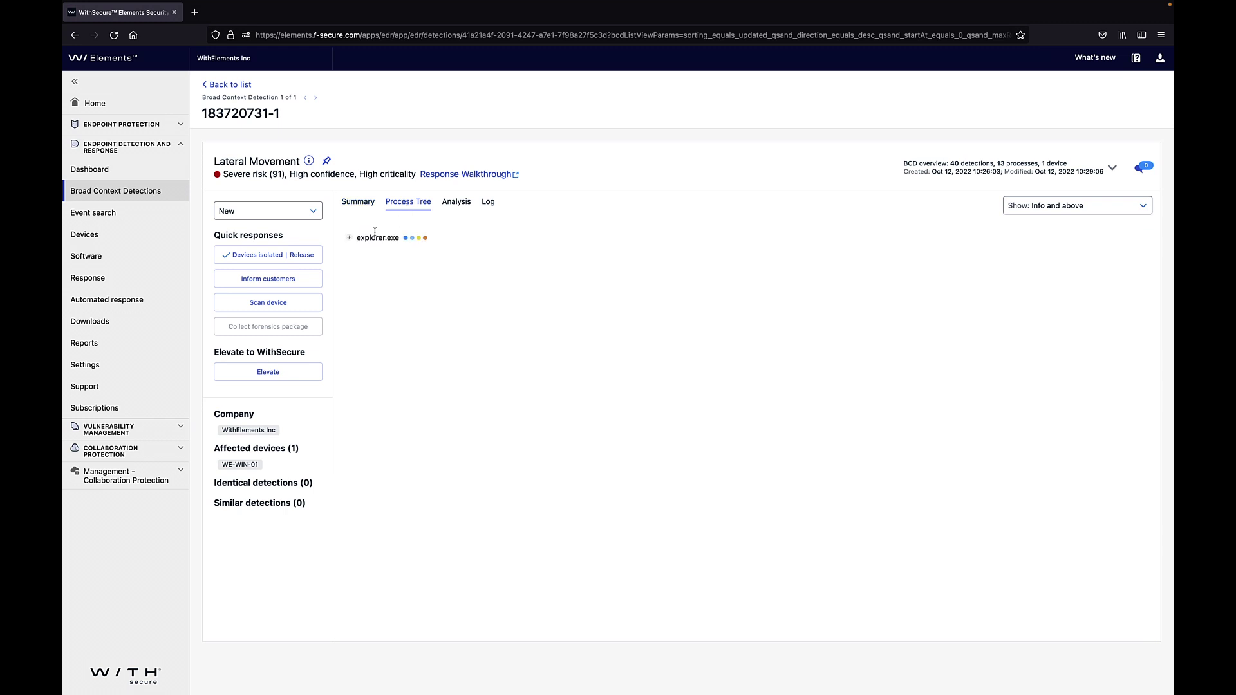
{"action": "left_click", "coordinate": [349, 238]}
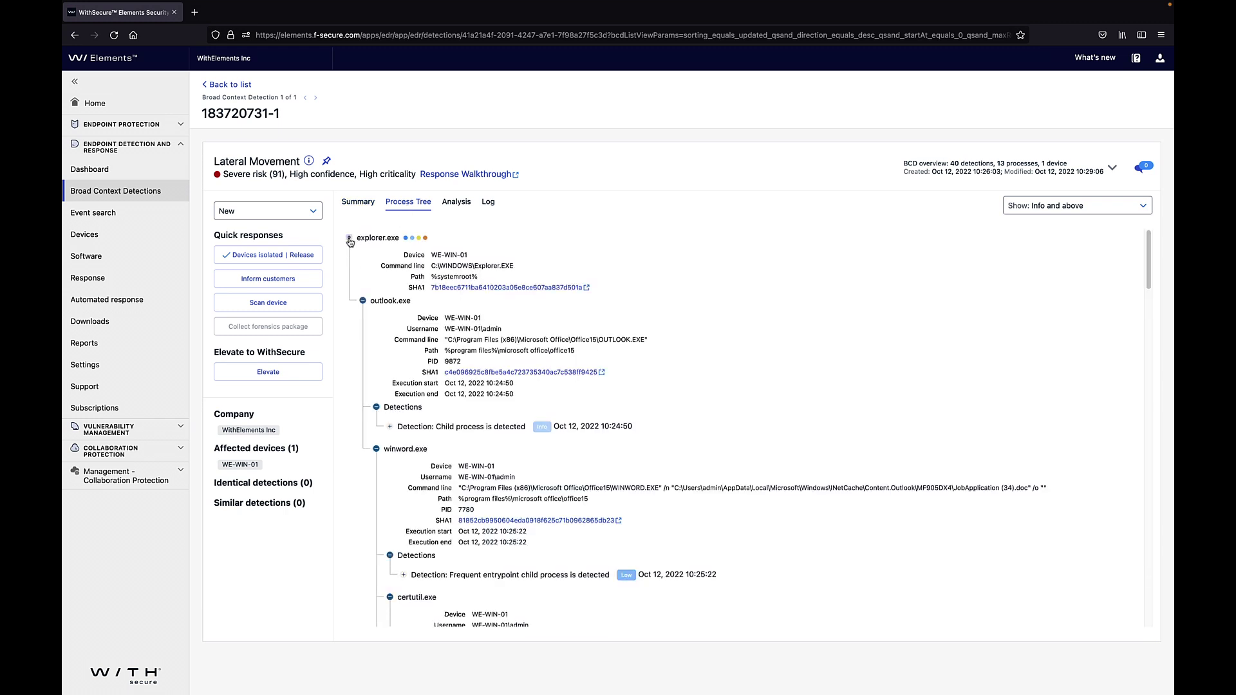
{"action": "scroll", "coordinate": [740, 326], "scroll_direction": "down", "scroll_amount": 3}
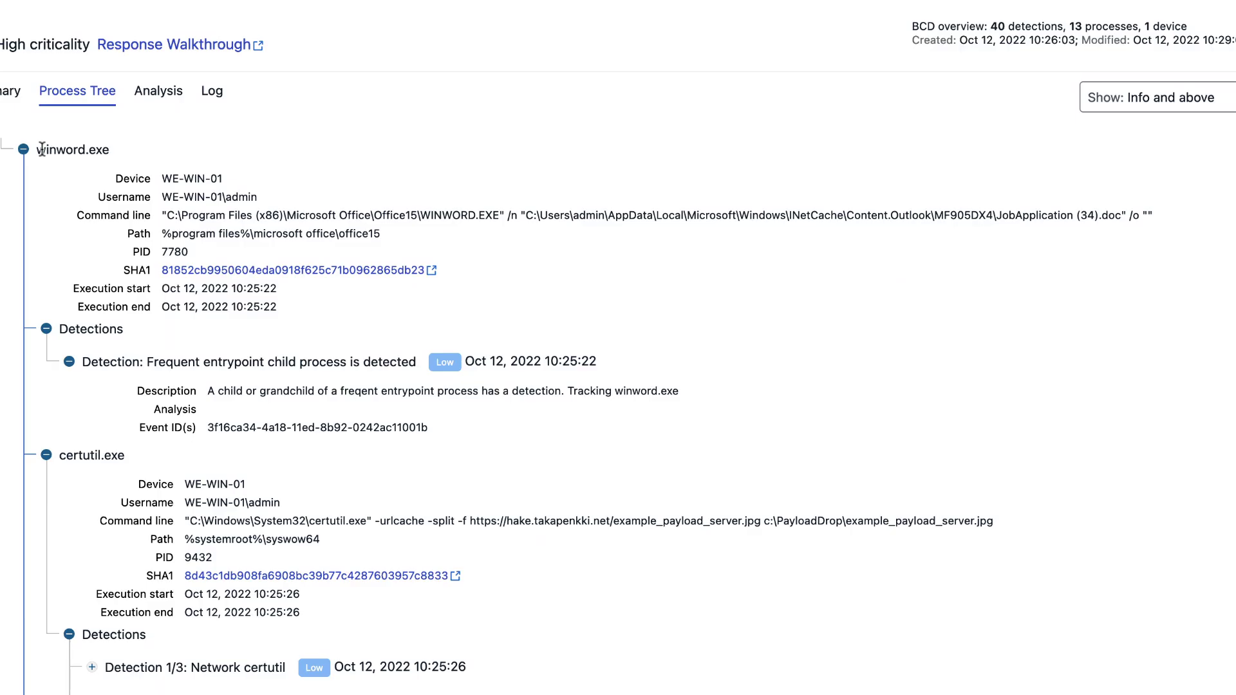
{"action": "left_click_drag", "start_coordinate": [385, 237], "coordinate": [428, 238]}
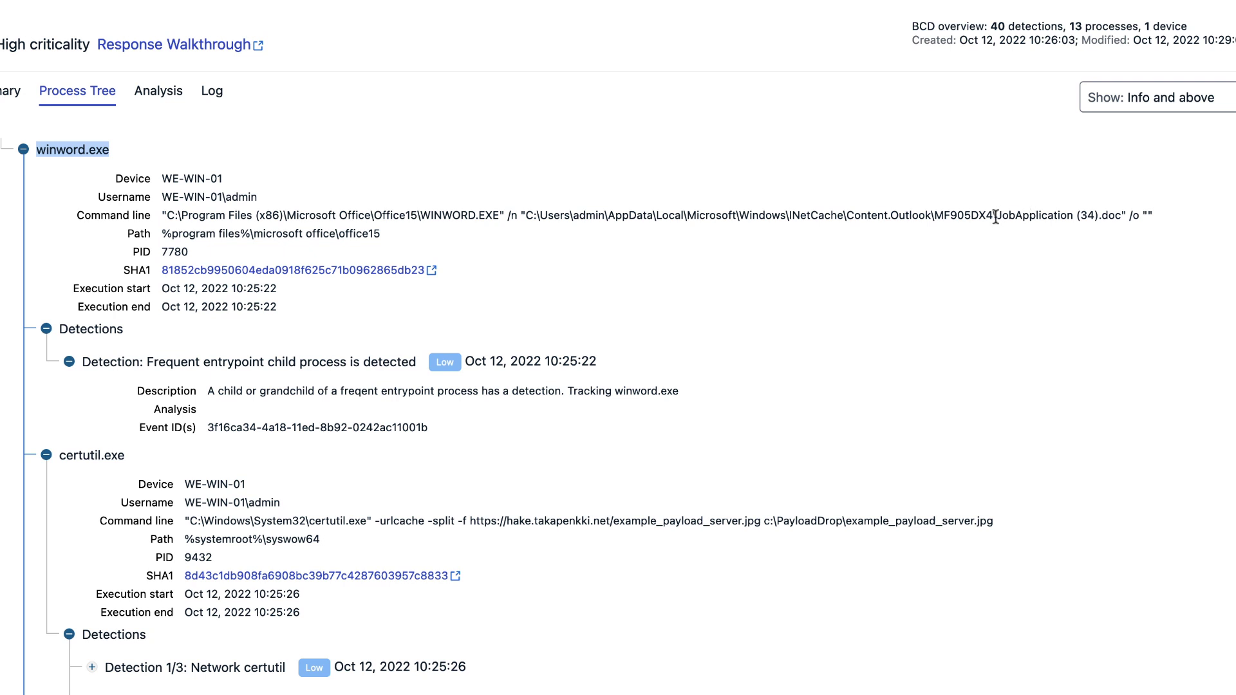
{"action": "left_click_drag", "start_coordinate": [996, 216], "coordinate": [1155, 216]}
{"action": "left_click", "coordinate": [1157, 219]}
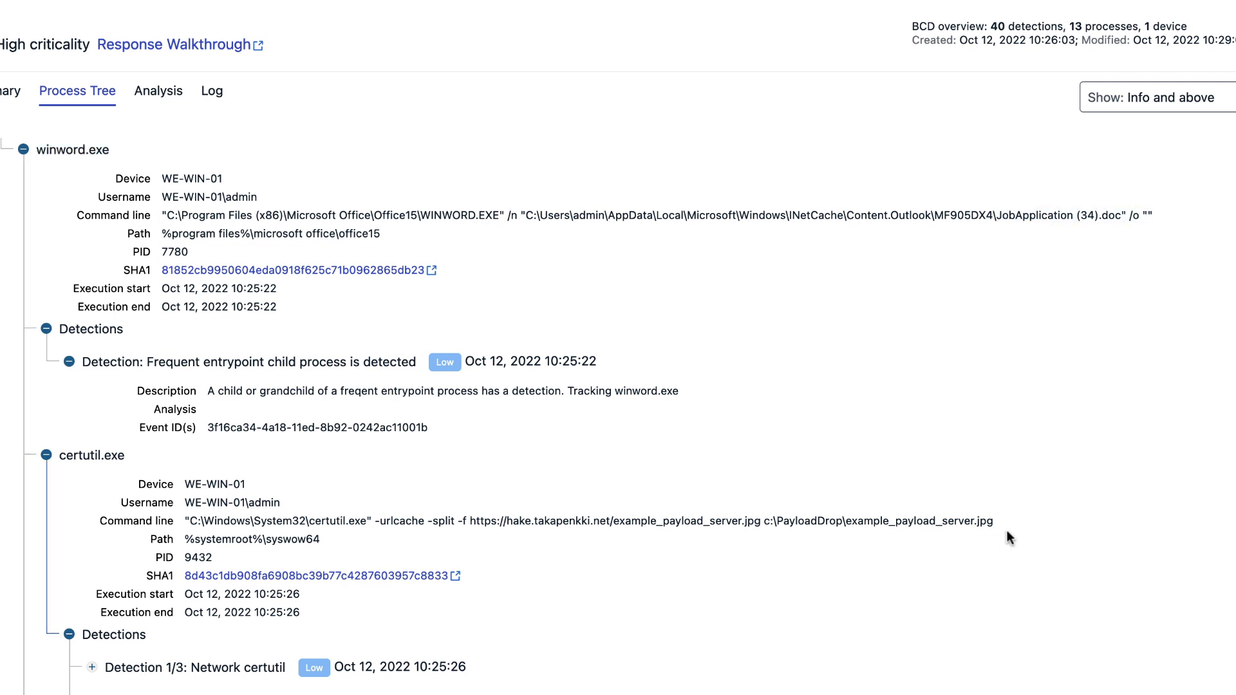
- Highlight certutil's payload destination and c:\PayloadDrop\recon.ps1 in the PowerShell command line
{"action": "left_click_drag", "start_coordinate": [997, 522], "coordinate": [764, 523]}
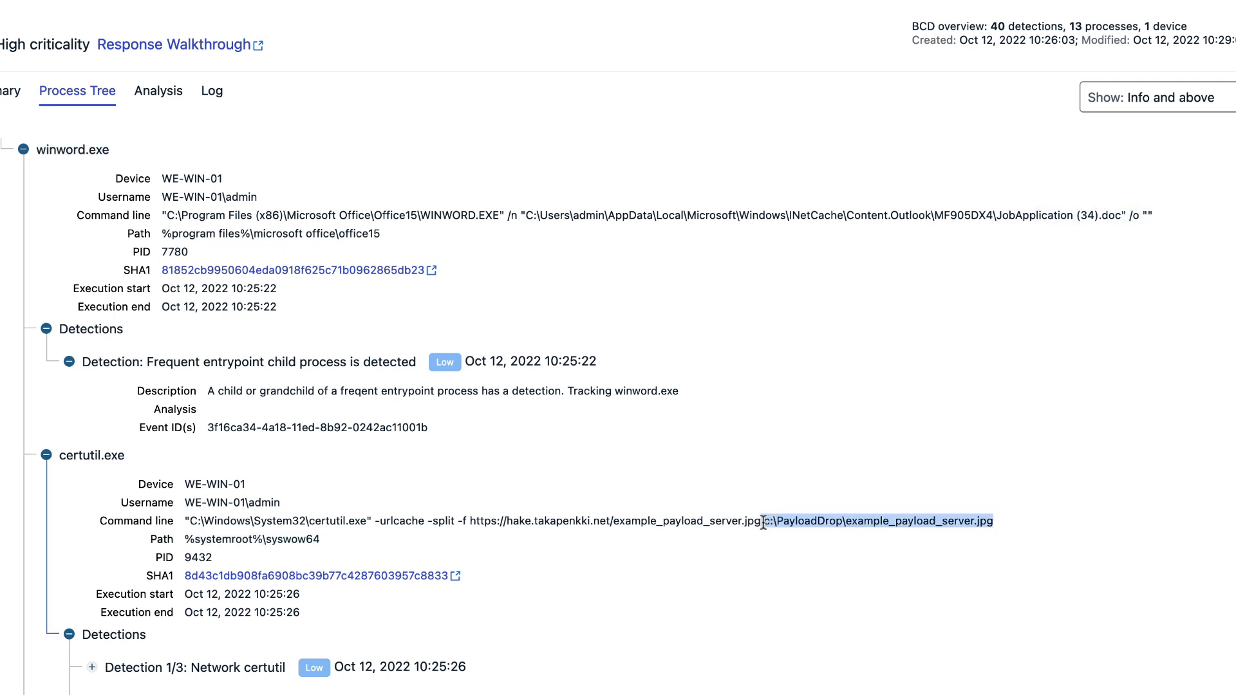
{"action": "scroll", "coordinate": [763, 522], "scroll_direction": "down", "scroll_amount": 5}
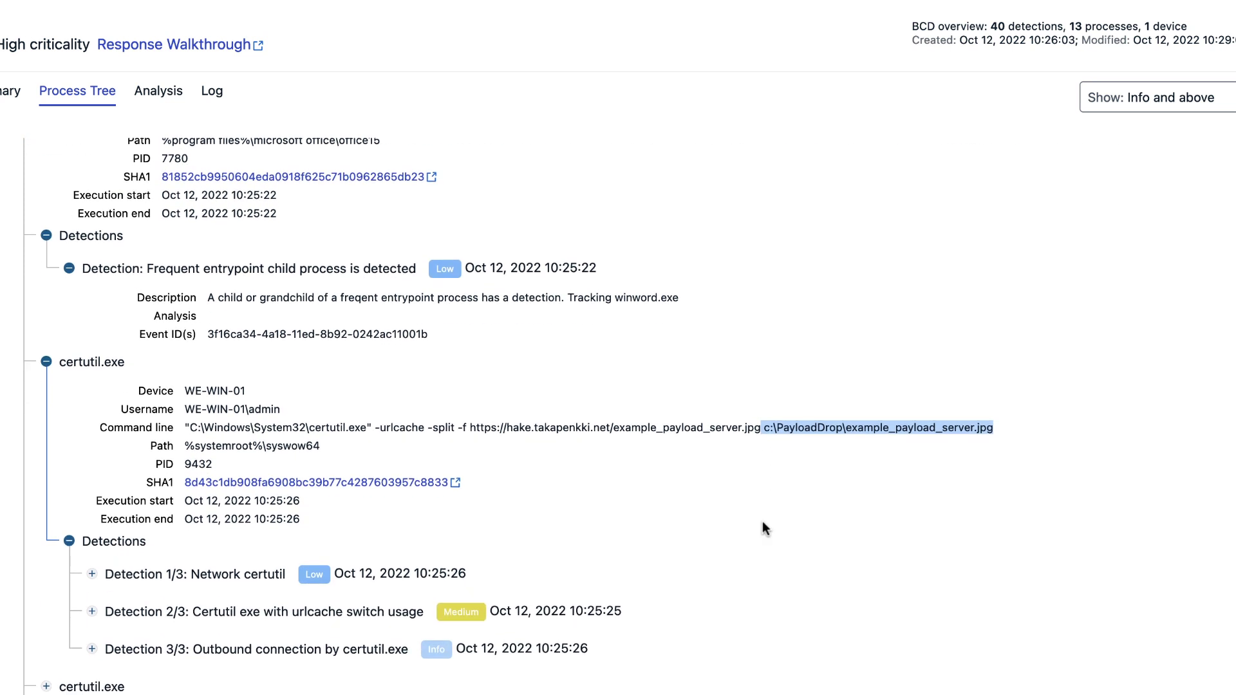
{"action": "scroll", "coordinate": [763, 523], "scroll_direction": "down", "scroll_amount": 6}
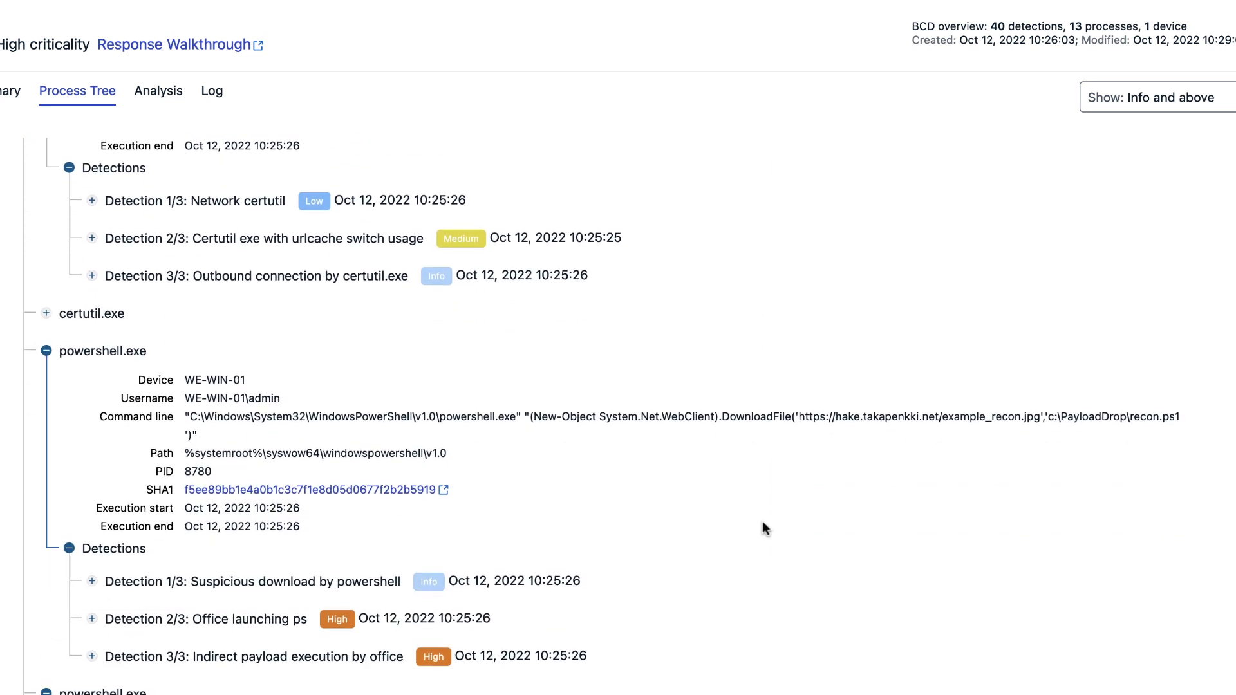
{"action": "left_click_drag", "start_coordinate": [1048, 338], "coordinate": [1211, 345]}
{"action": "scroll", "coordinate": [991, 543], "scroll_direction": "down", "scroll_amount": 6}
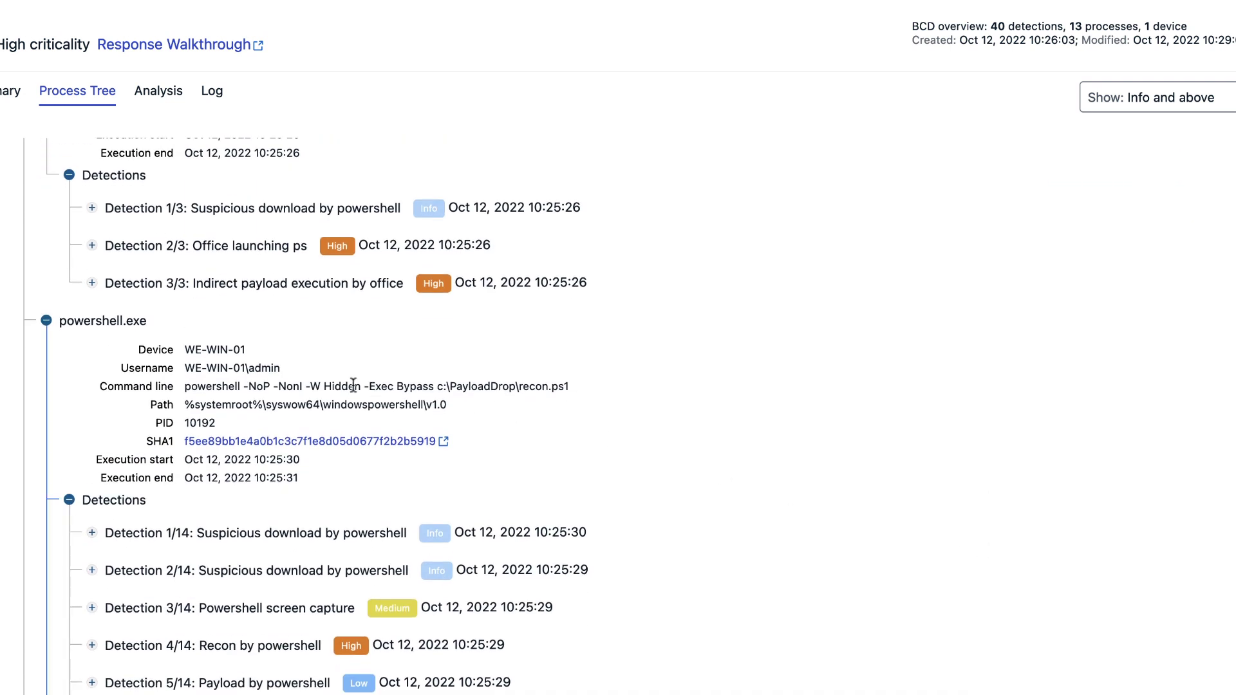
{"action": "left_click_drag", "start_coordinate": [179, 387], "coordinate": [589, 384]}
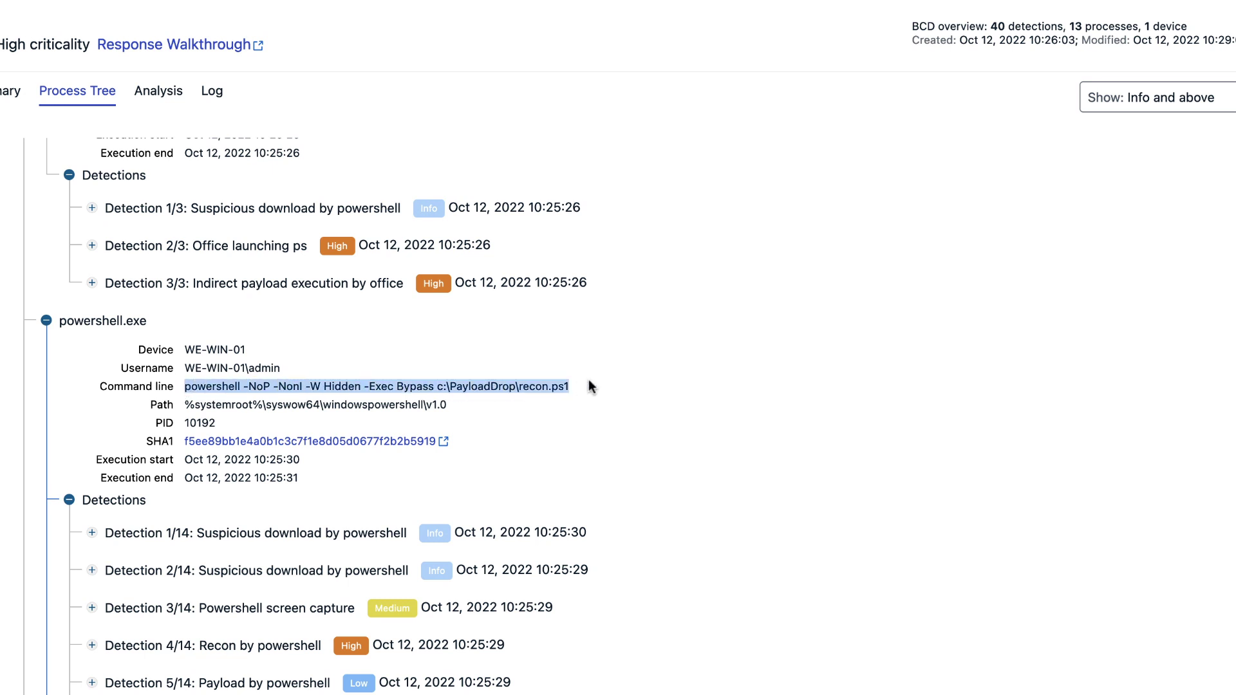
{"action": "scroll", "coordinate": [594, 386], "scroll_direction": "down", "scroll_amount": 1}
{"action": "scroll", "coordinate": [590, 405], "scroll_direction": "down", "scroll_amount": 5}
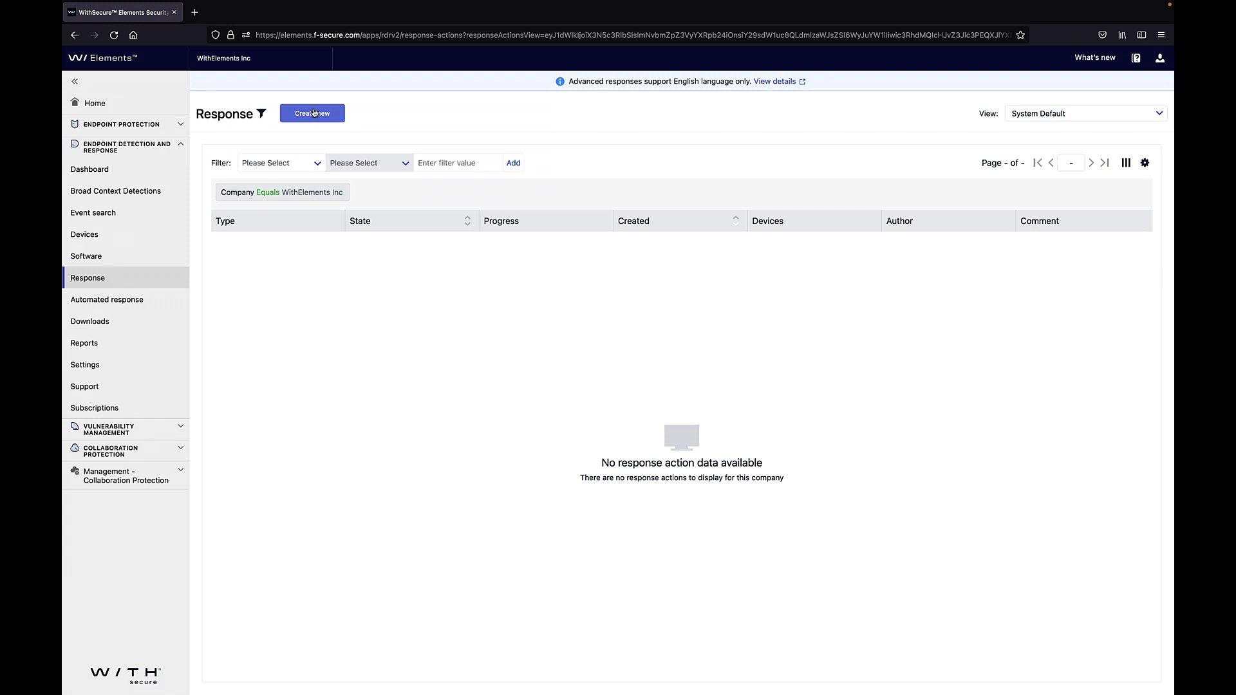
- Create a new response action with WE-WIN-01 selected as the target device
{"action": "left_click", "coordinate": [314, 113]}
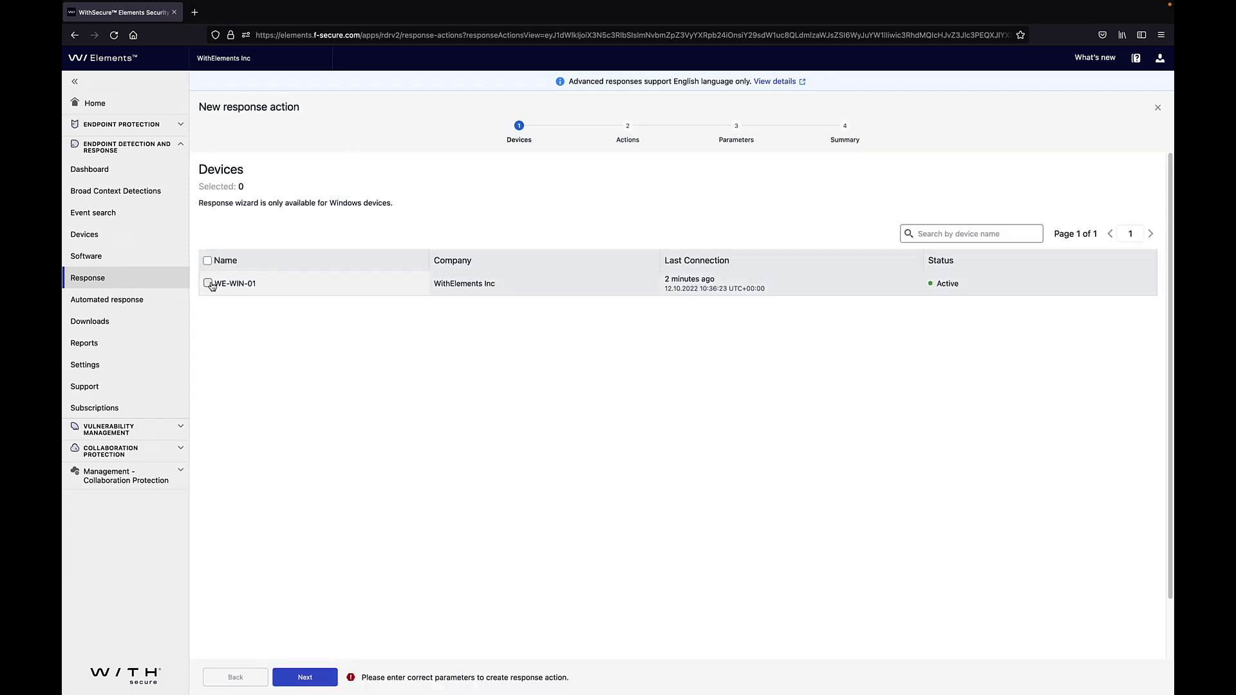
{"action": "left_click", "coordinate": [208, 284]}
{"action": "left_click", "coordinate": [307, 678]}
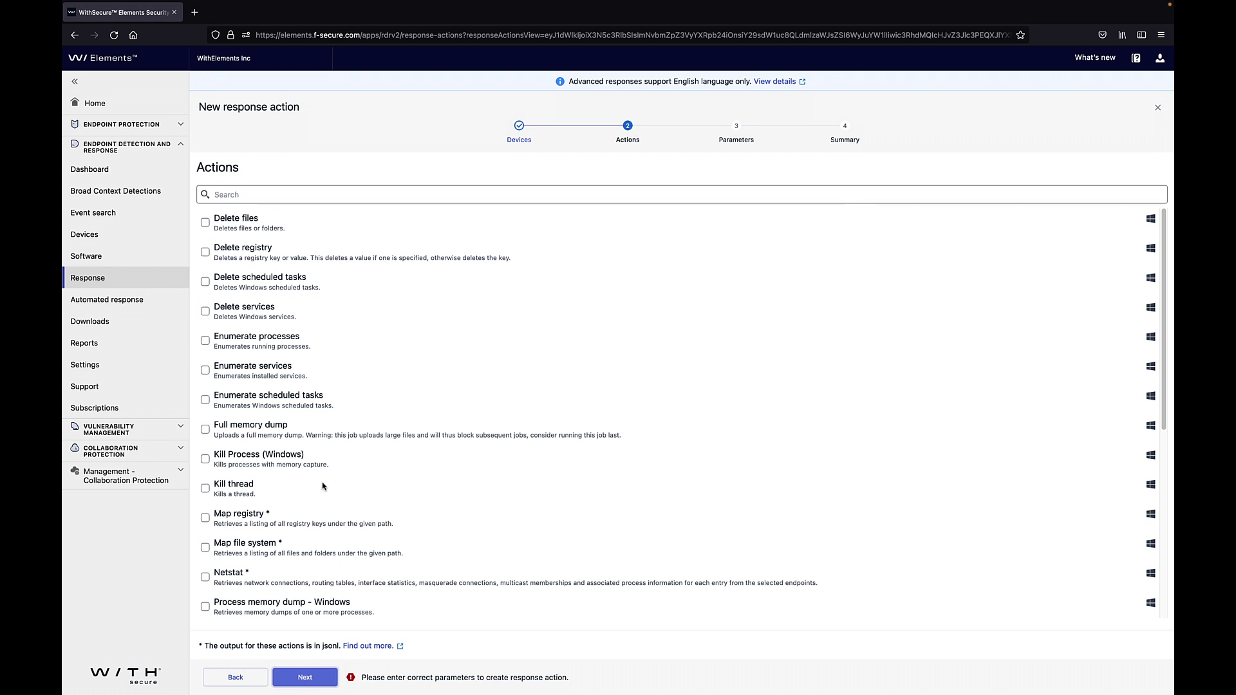
- Select Kill Process (Windows) and, after searching 'file', Retrieve files as actions
{"action": "left_click", "coordinate": [204, 459]}
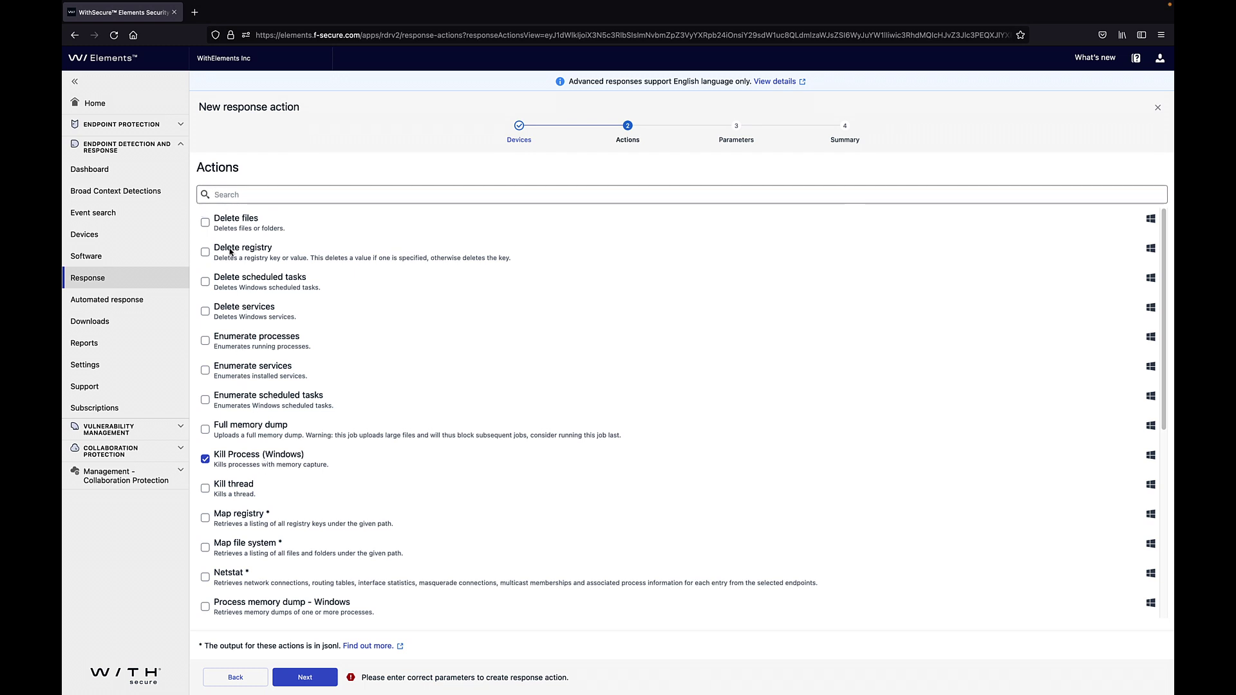
{"action": "left_click", "coordinate": [236, 193]}
{"action": "type", "text": "file"}
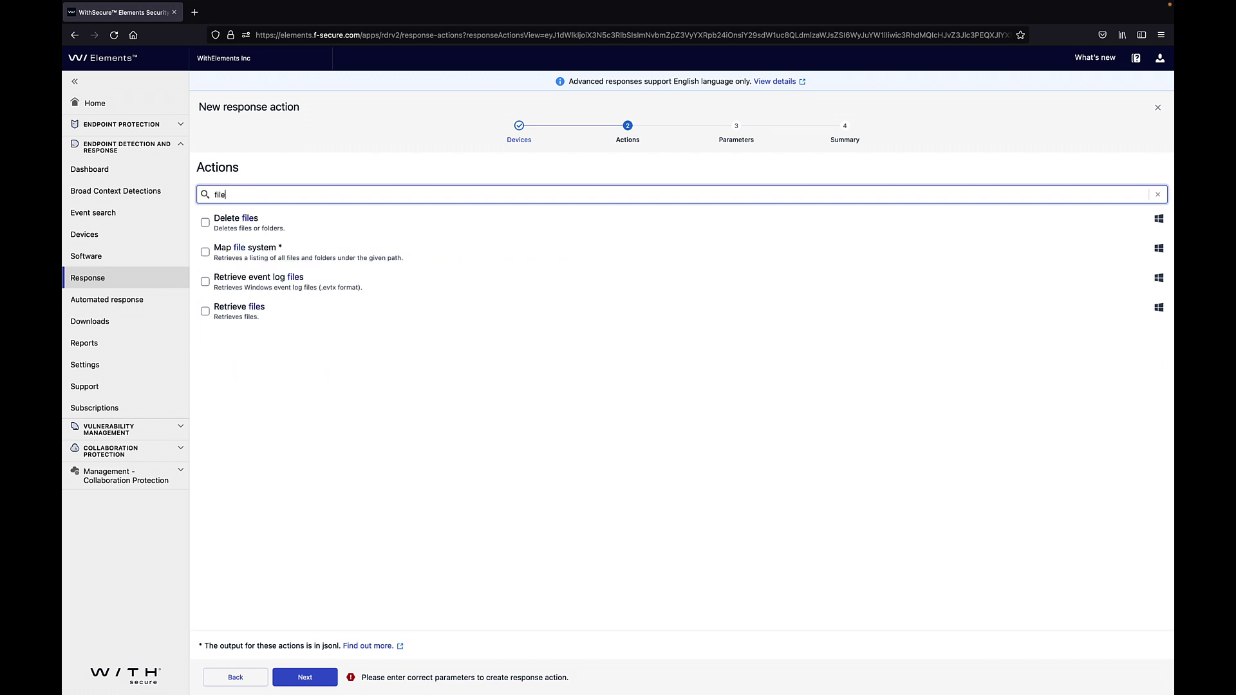
{"action": "left_click", "coordinate": [206, 312]}
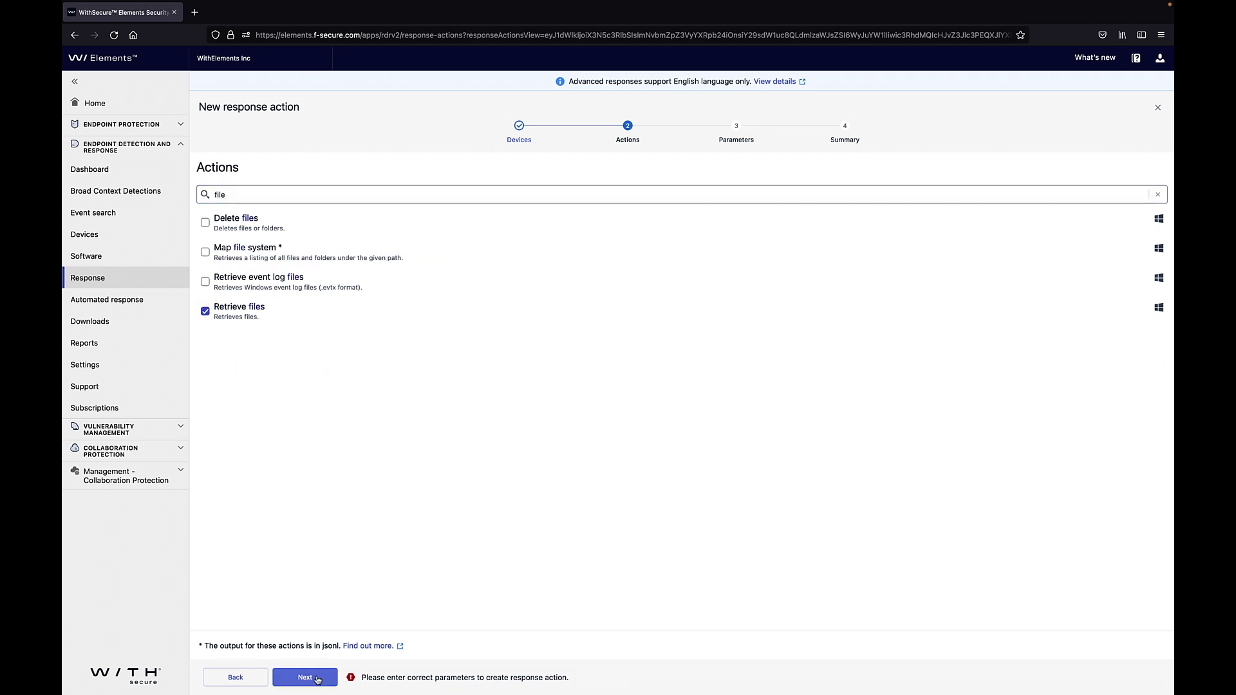
- Set Kill Process to target process ID 7780 with a FULL memory dump
{"action": "left_click", "coordinate": [317, 678]}
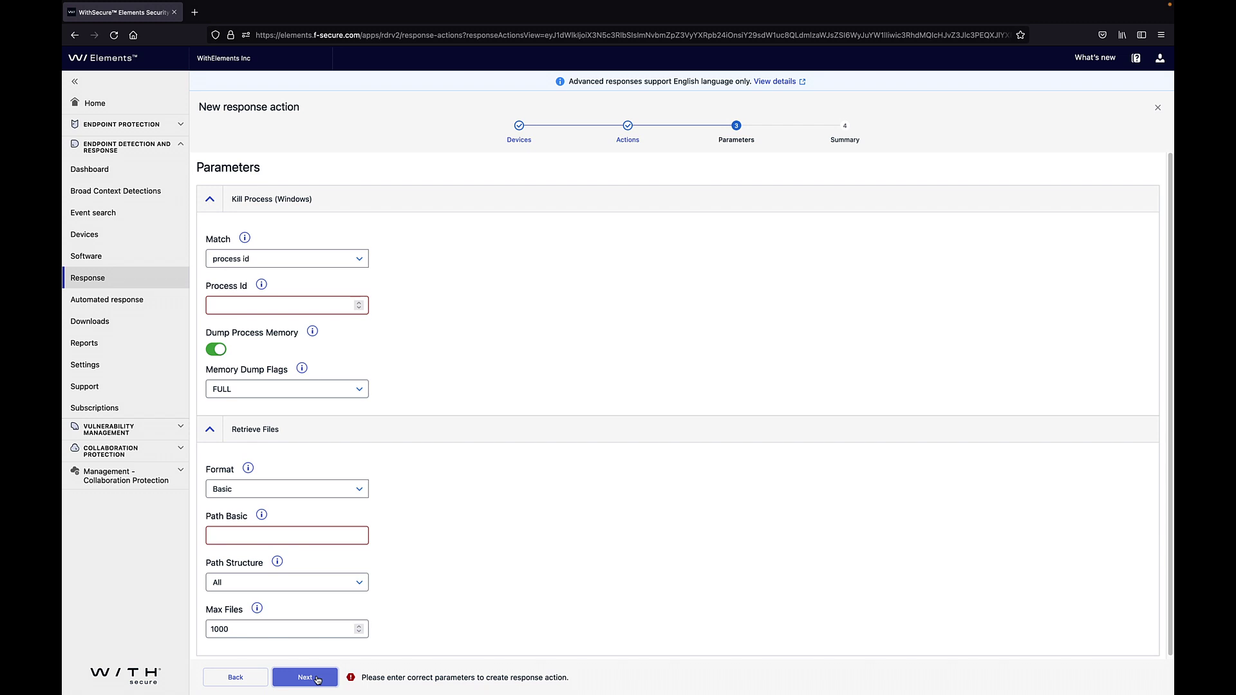
{"action": "left_click", "coordinate": [259, 313]}
{"action": "type", "text": "7780"}
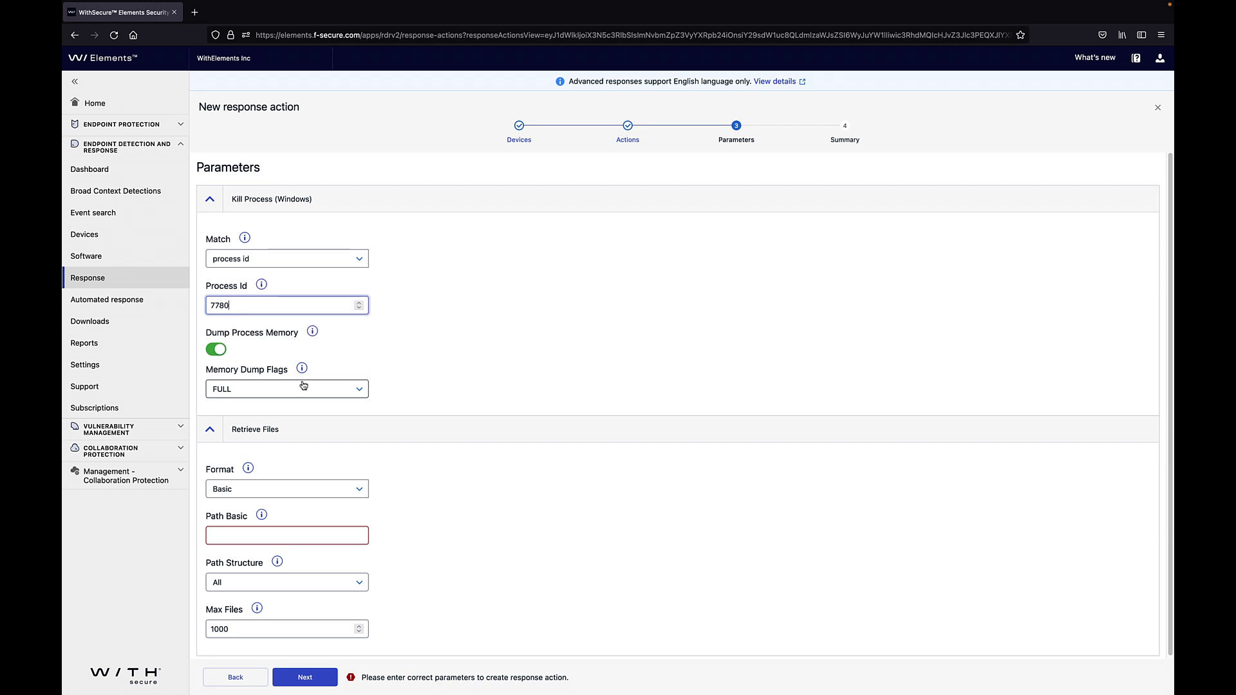
{"action": "scroll", "coordinate": [337, 390], "scroll_direction": "down", "scroll_amount": 1}
{"action": "left_click", "coordinate": [337, 389]}
{"action": "left_click", "coordinate": [337, 389]}
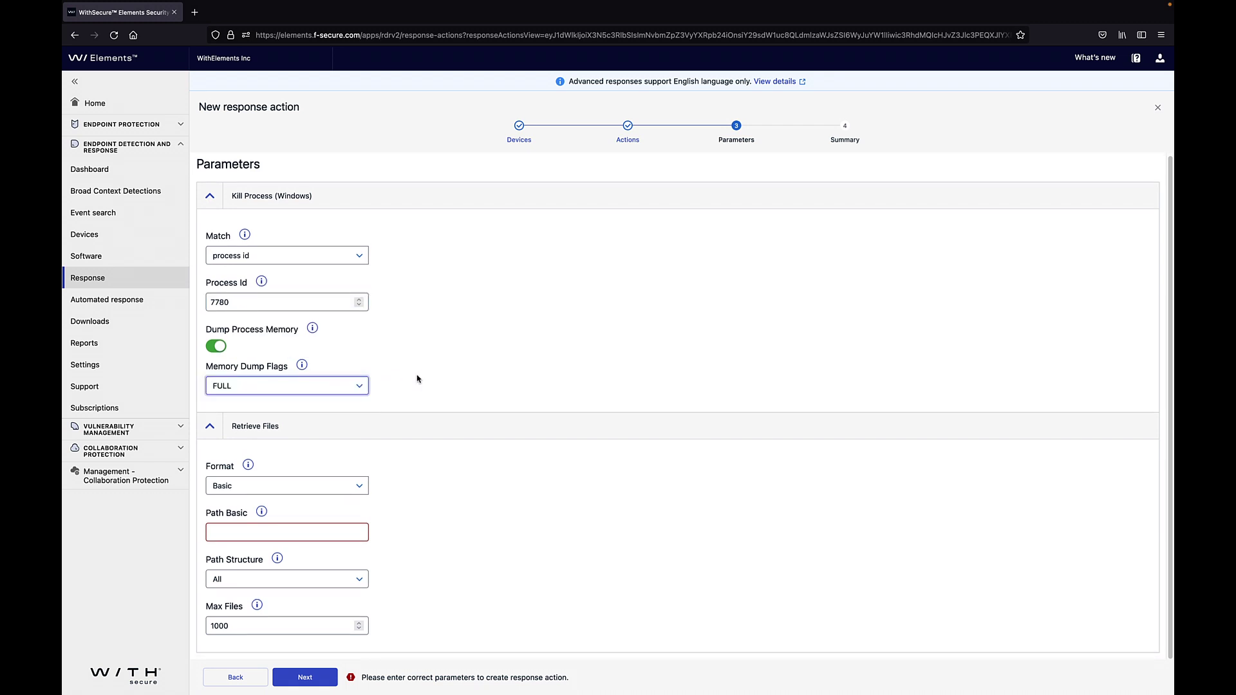
- Set Retrieve files to Basic path C:\PayloadDrop, All path structure, and Max Files 10
{"action": "left_click", "coordinate": [363, 487]}
{"action": "left_click", "coordinate": [364, 487]}
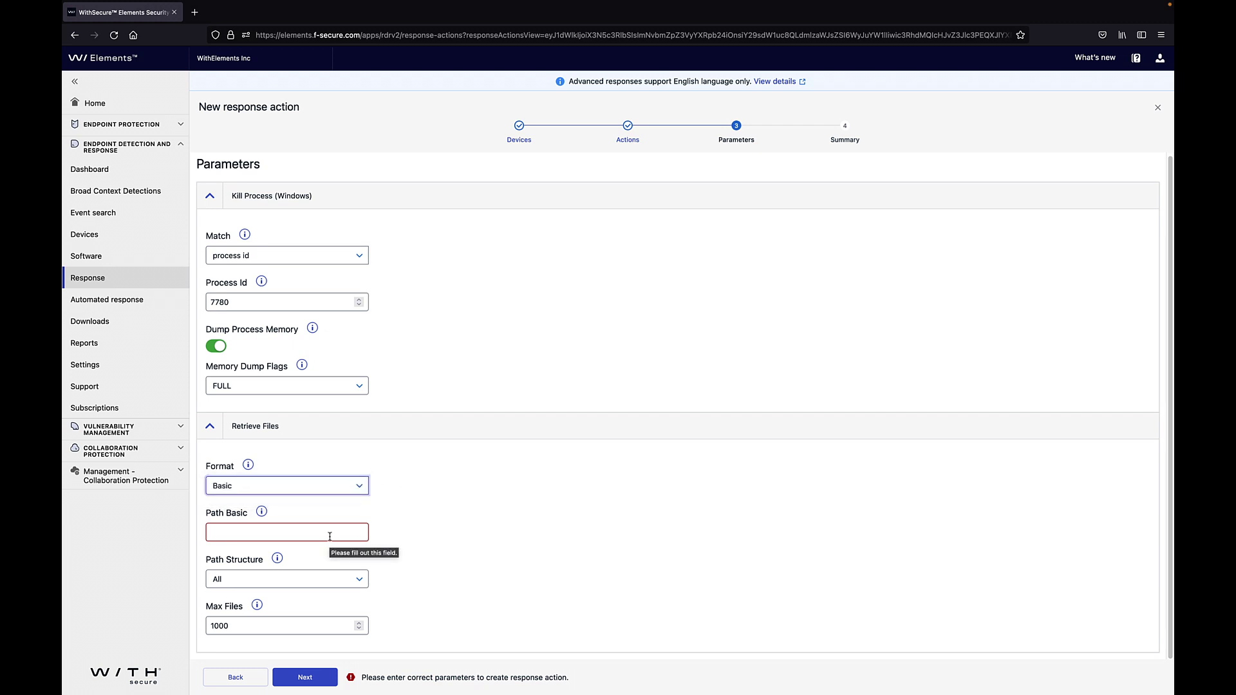
{"action": "left_click", "coordinate": [330, 534]}
{"action": "type", "text": "C:\\PayloadDrop"}
{"action": "left_click", "coordinate": [271, 578]}
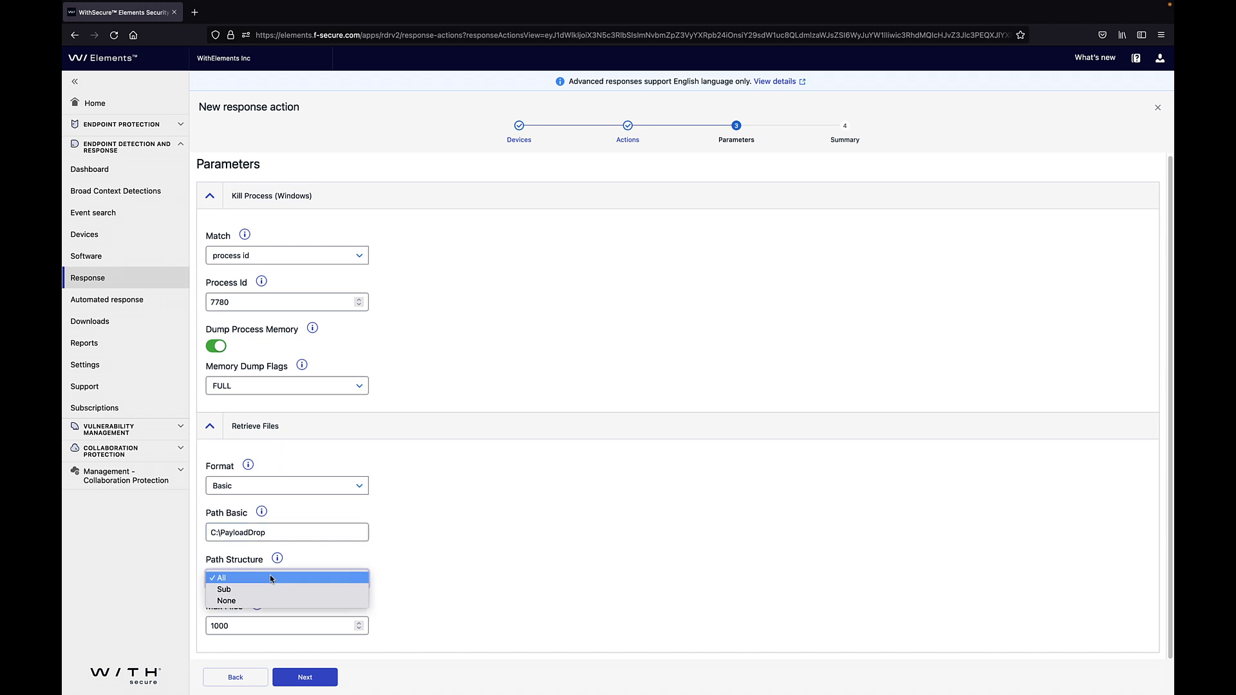
{"action": "left_click", "coordinate": [270, 578]}
{"action": "left_click", "coordinate": [233, 626]}
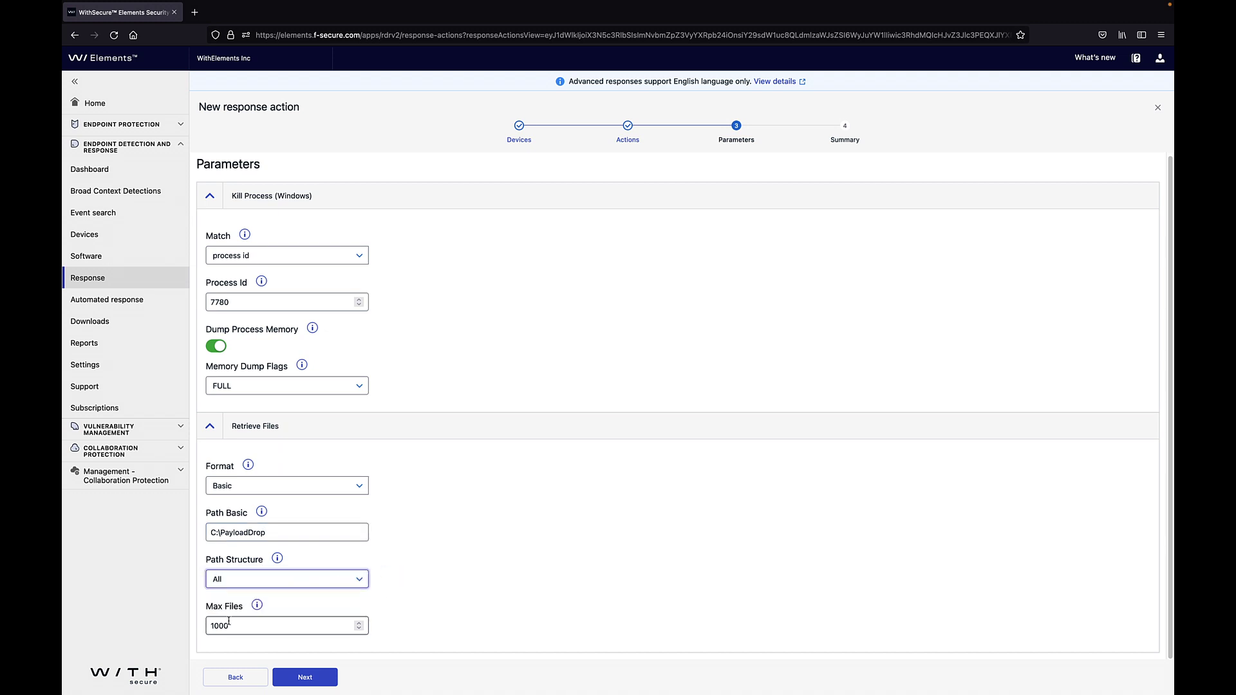
{"action": "key", "text": "shift+Left"}
{"action": "key", "text": "shift+Left"}
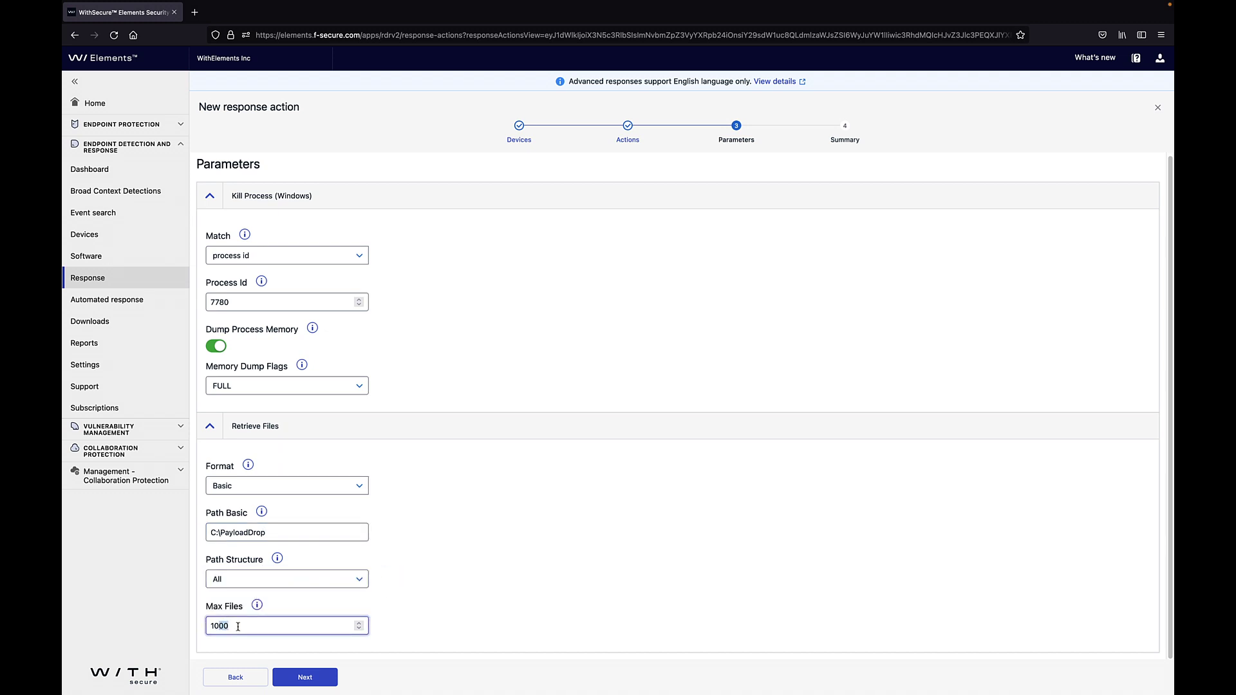
{"action": "key", "text": "BackSpace"}
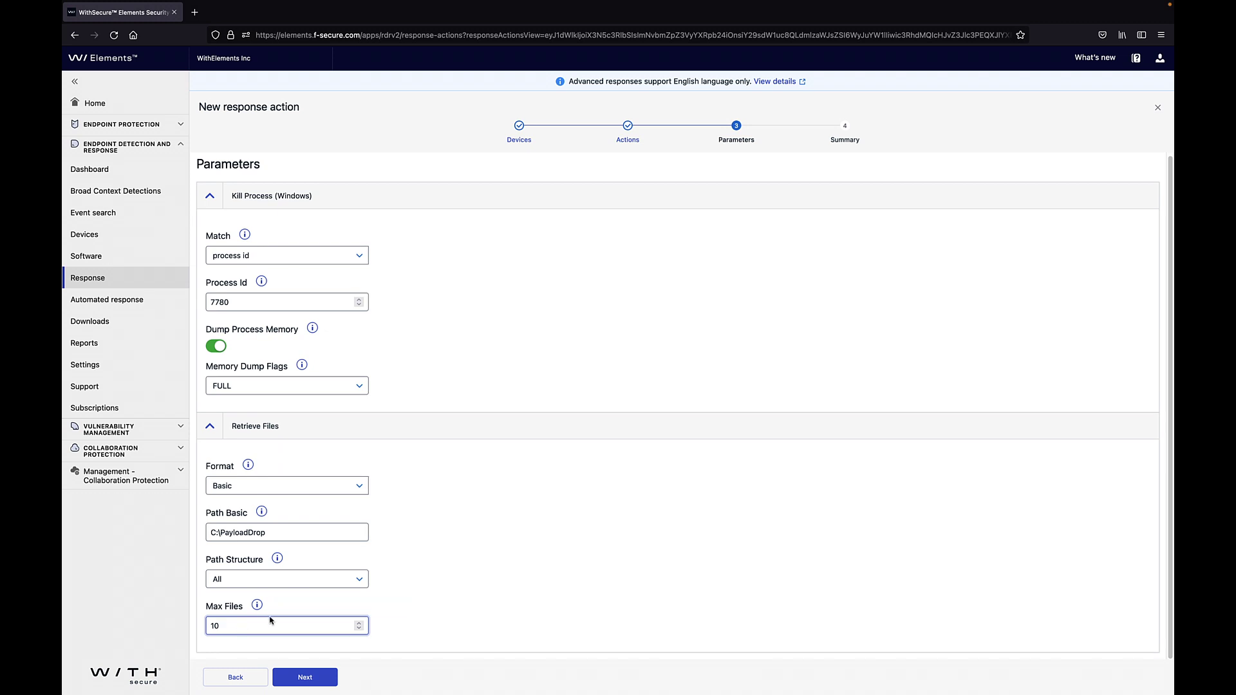
{"action": "left_click", "coordinate": [300, 678]}
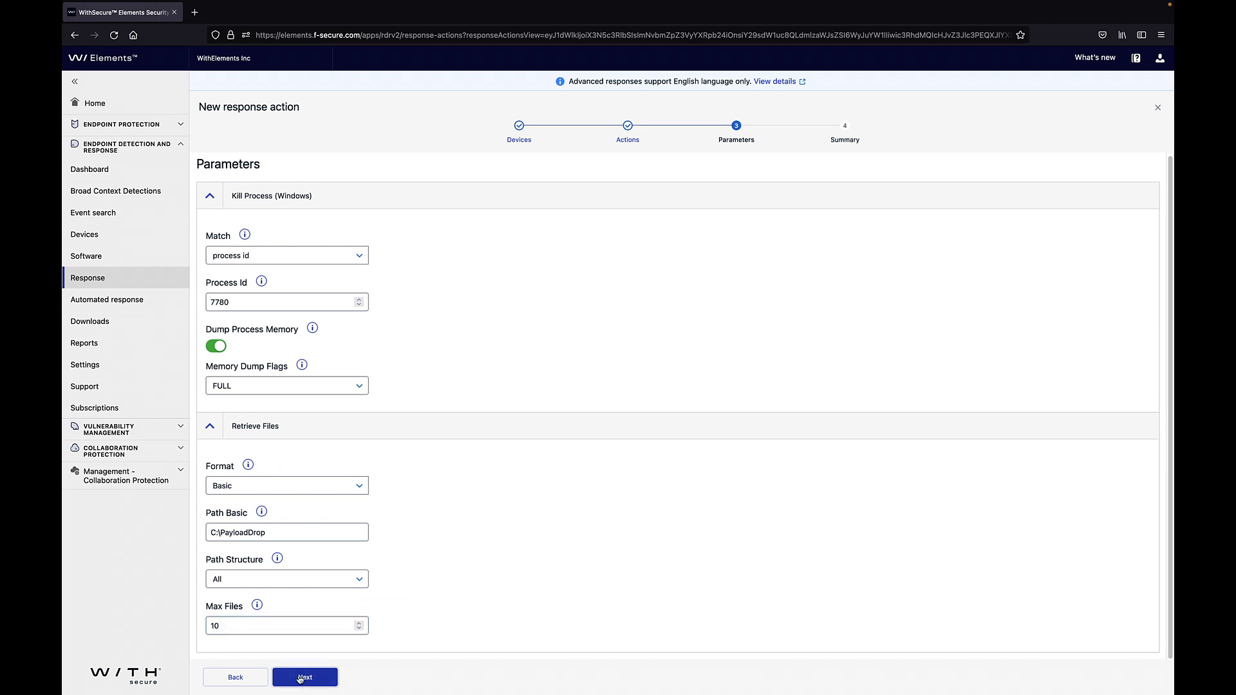
- Comment 'Killing process and taking memory dump' and 'Get files from attack dir', then create both actions
{"action": "left_click", "coordinate": [299, 678]}
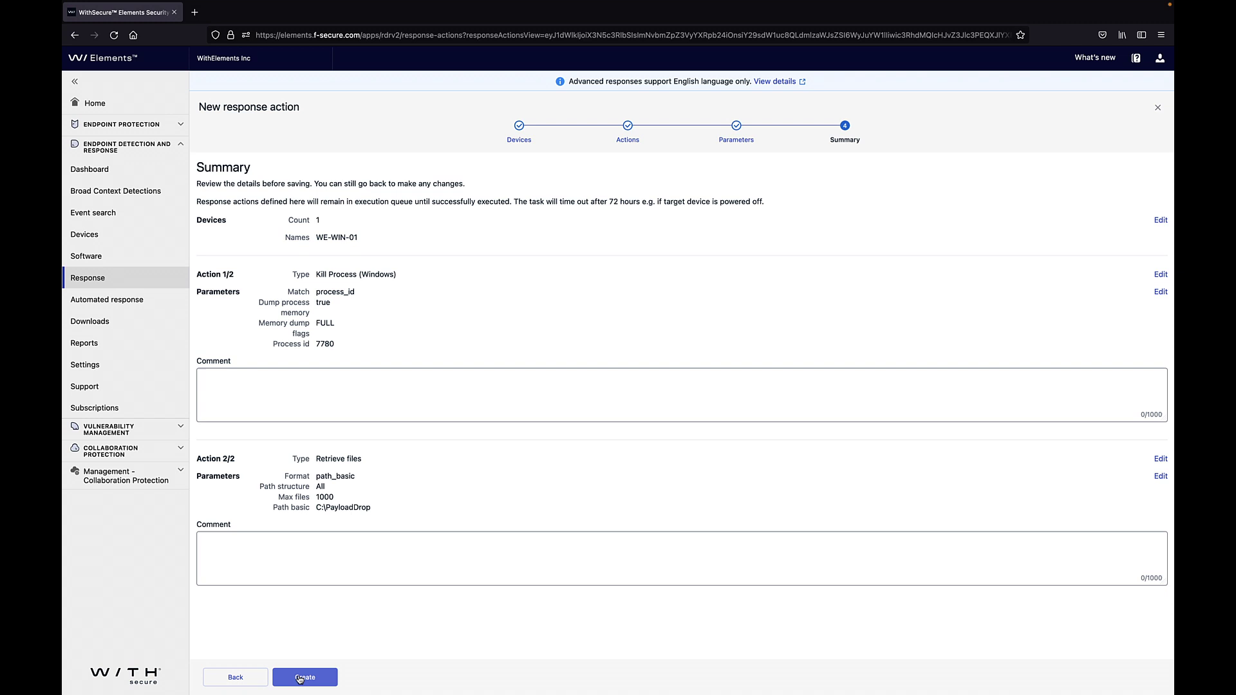
{"action": "left_click", "coordinate": [242, 403]}
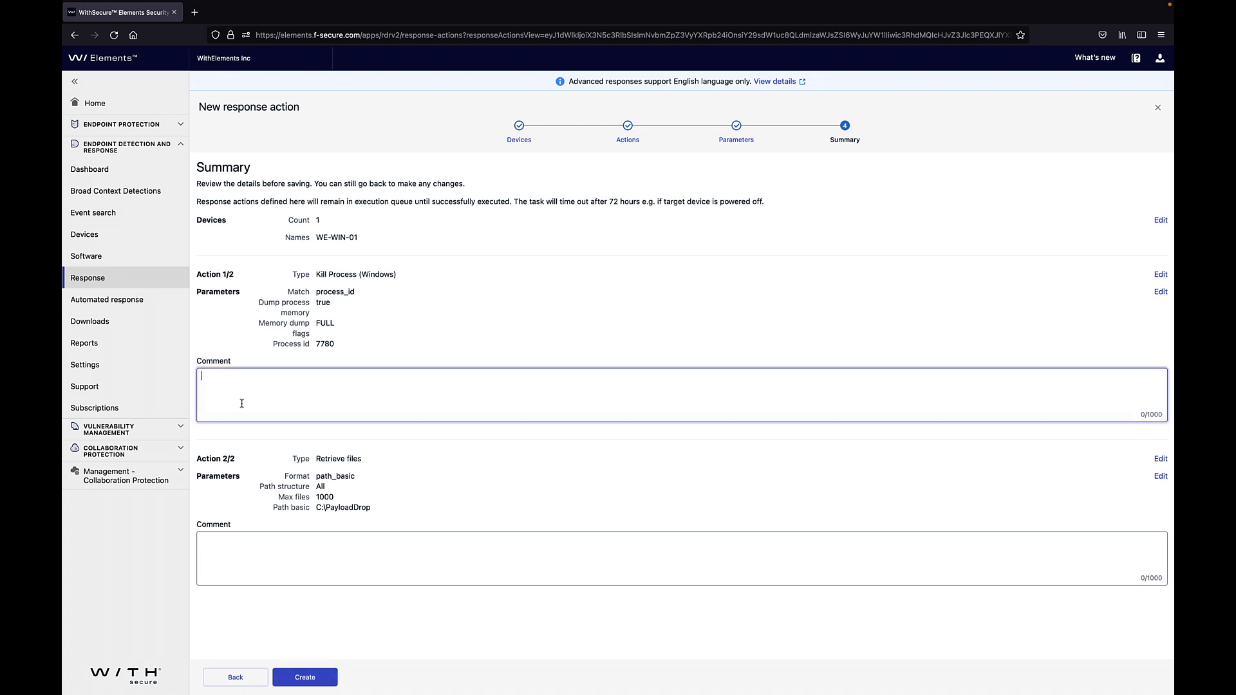
{"action": "type", "text": "Killing process and taking me"}
{"action": "type", "text": "mory dump"}
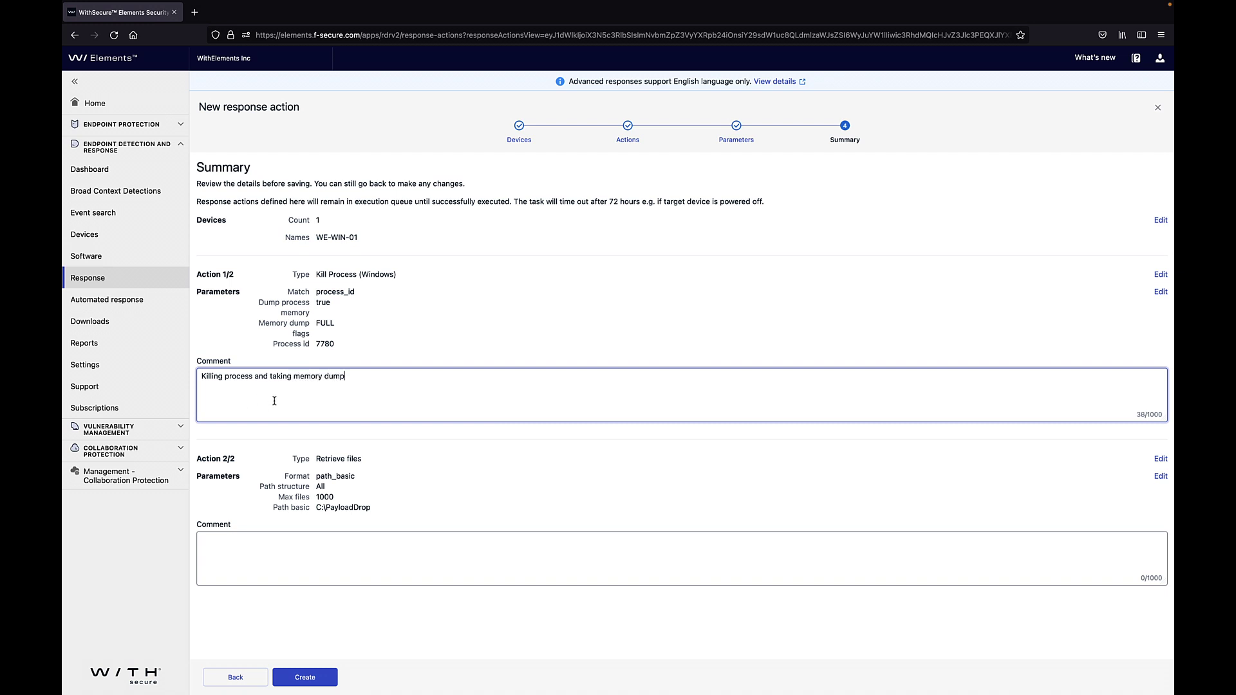
{"action": "left_click", "coordinate": [292, 564]}
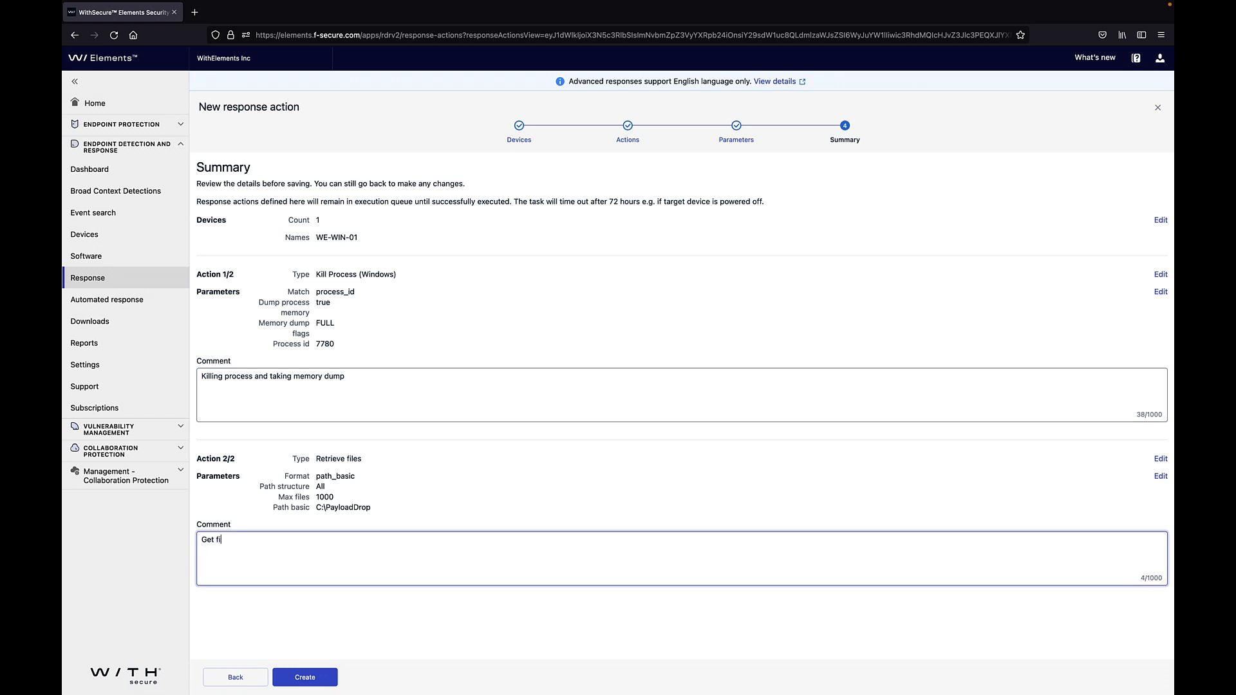
{"action": "type", "text": "Get files from attack dir"}
{"action": "left_click", "coordinate": [289, 676]}
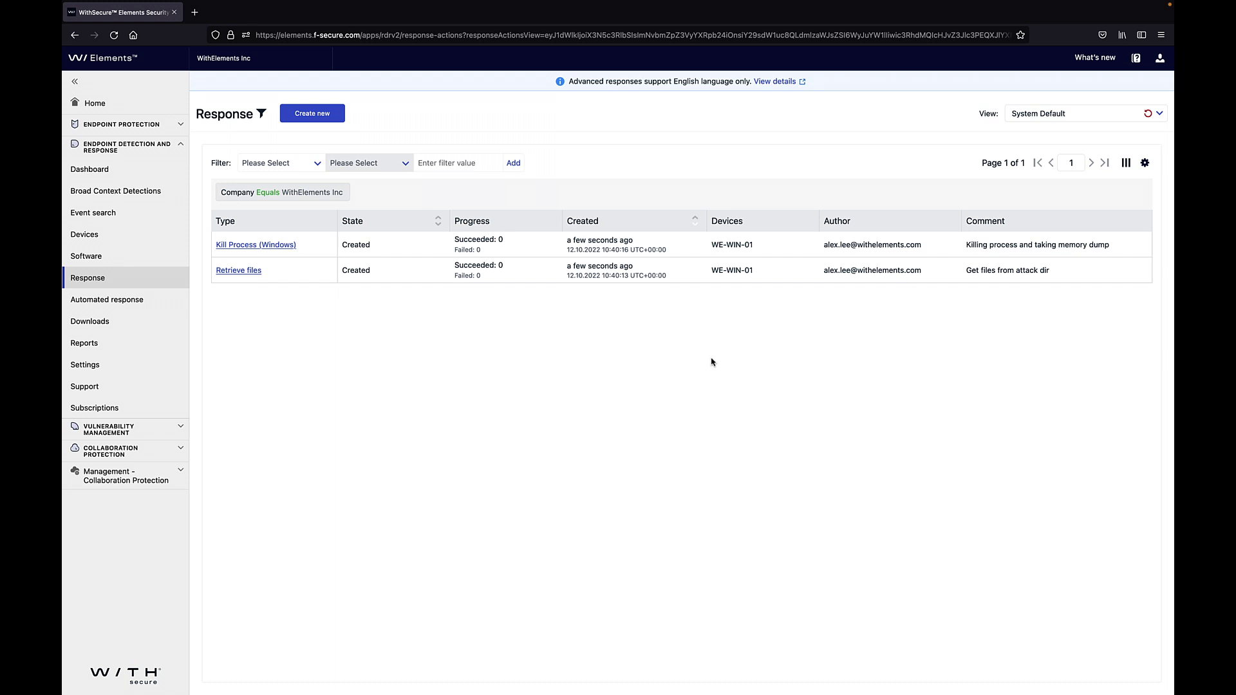
- Refresh the Response list and open the finished Retrieve files job with its 0.88 MB zip
{"action": "left_click", "coordinate": [123, 285]}
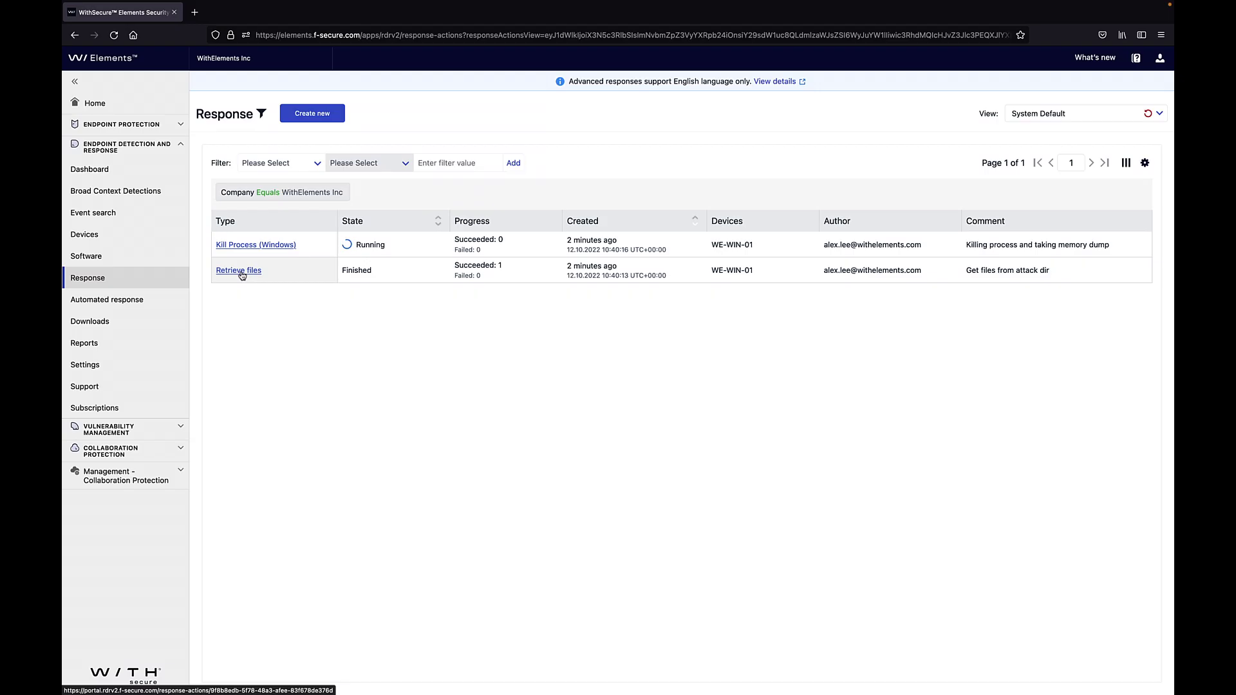
{"action": "left_click", "coordinate": [240, 273]}
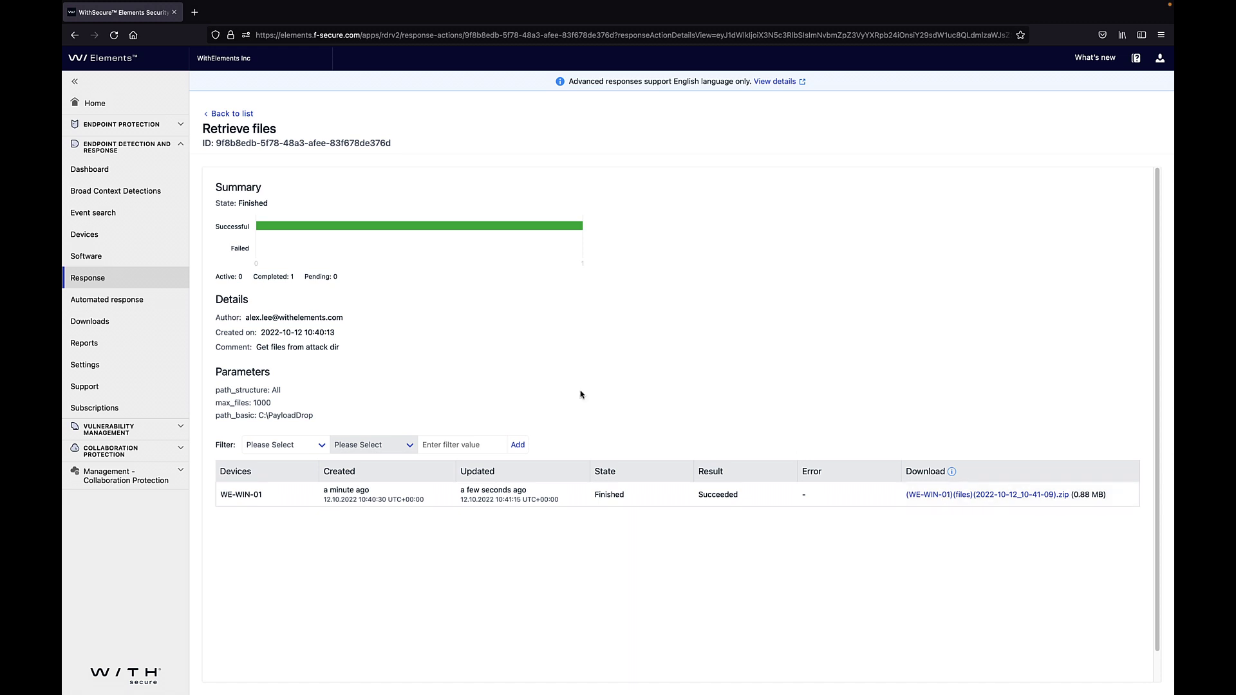
- From the Response list, open the Kill Process (Windows) results and review its comment and memory dump
{"action": "left_click", "coordinate": [79, 283]}
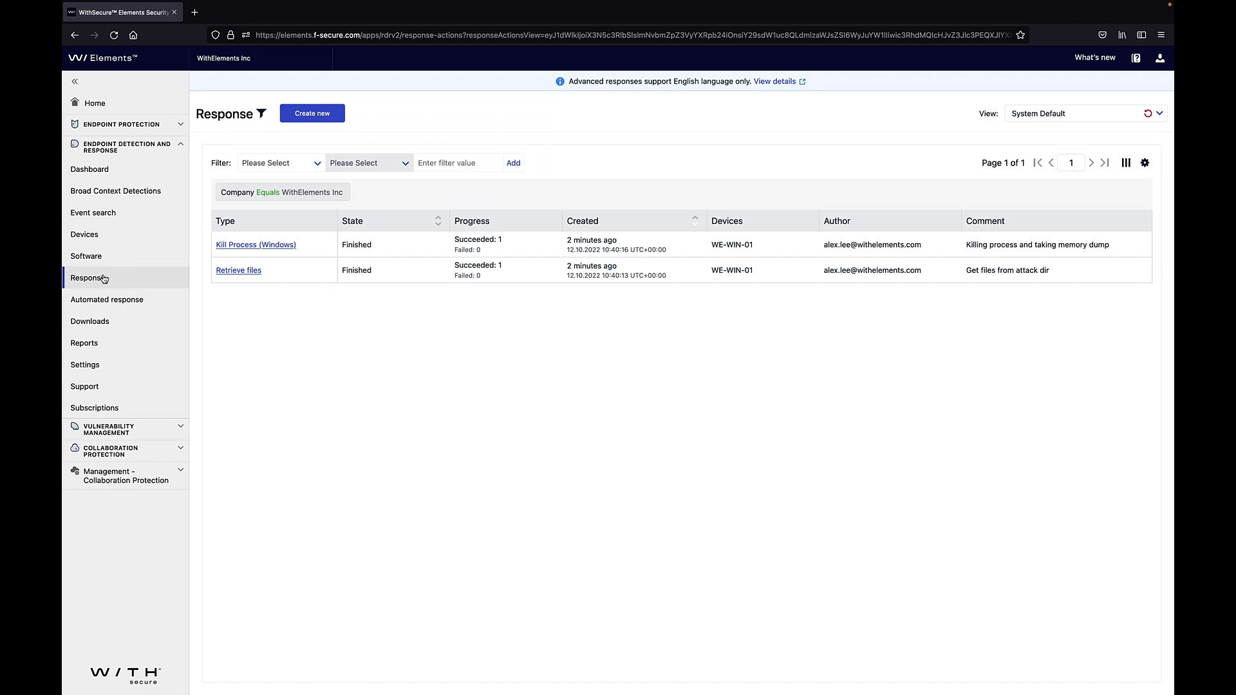
{"action": "double_click", "coordinate": [350, 244]}
{"action": "left_click", "coordinate": [283, 246]}
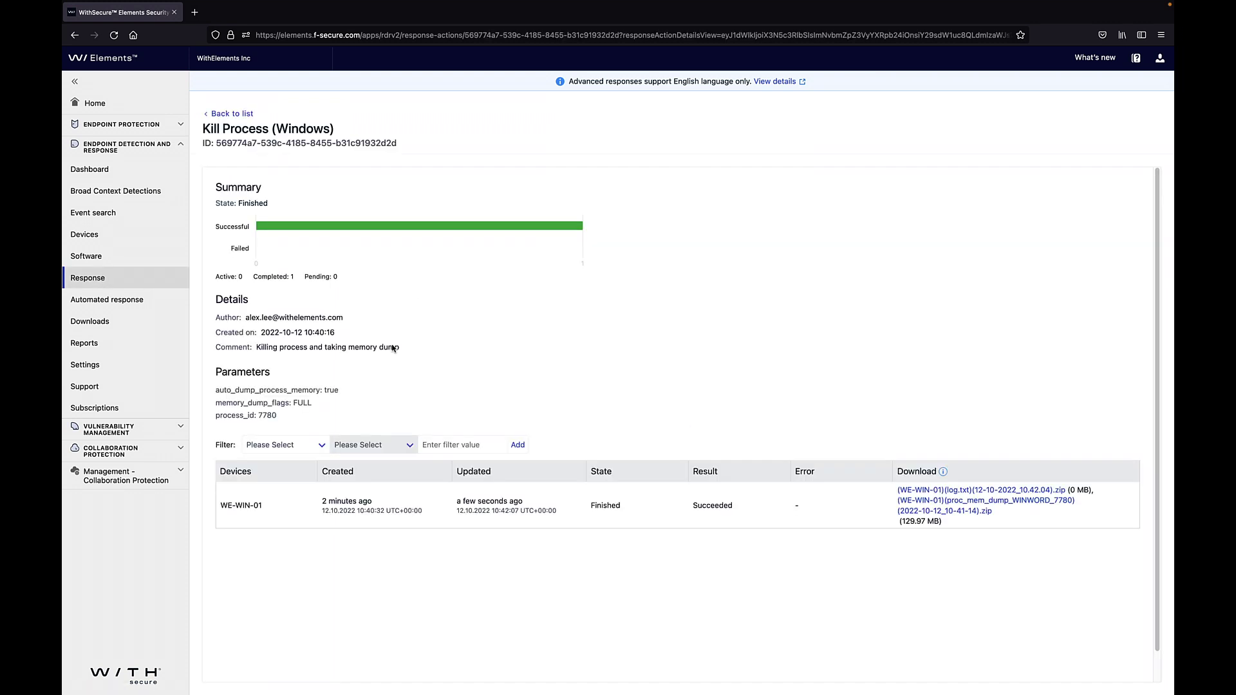
{"action": "left_click_drag", "start_coordinate": [400, 348], "coordinate": [259, 347]}
{"action": "left_click", "coordinate": [258, 347]}
- Start another response action targeting WE-WIN-01
{"action": "left_click", "coordinate": [94, 279]}
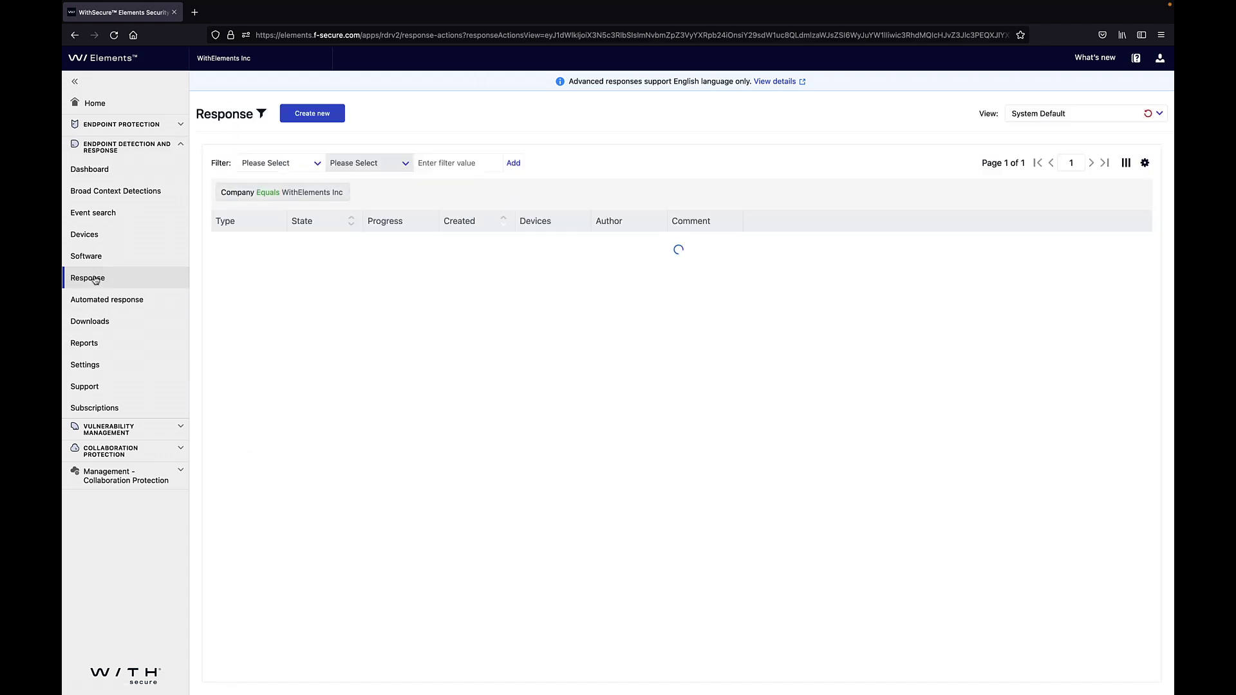
{"action": "left_click", "coordinate": [312, 114]}
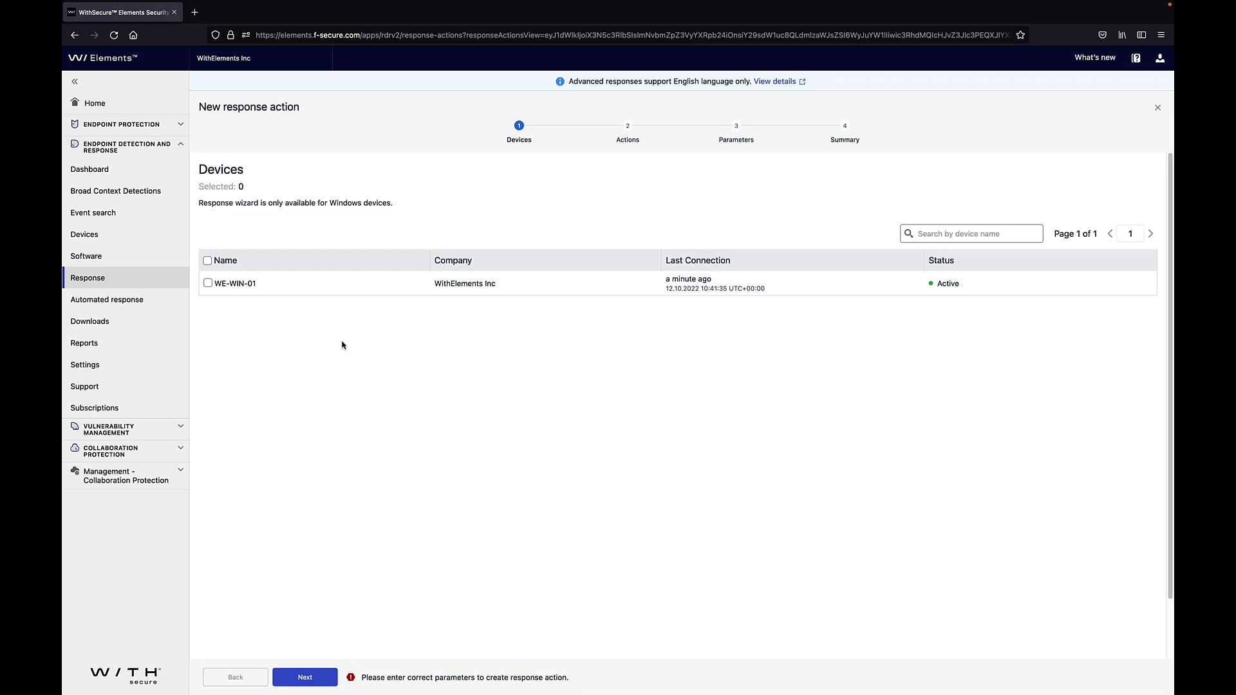
{"action": "left_click", "coordinate": [207, 283]}
{"action": "left_click", "coordinate": [305, 678]}
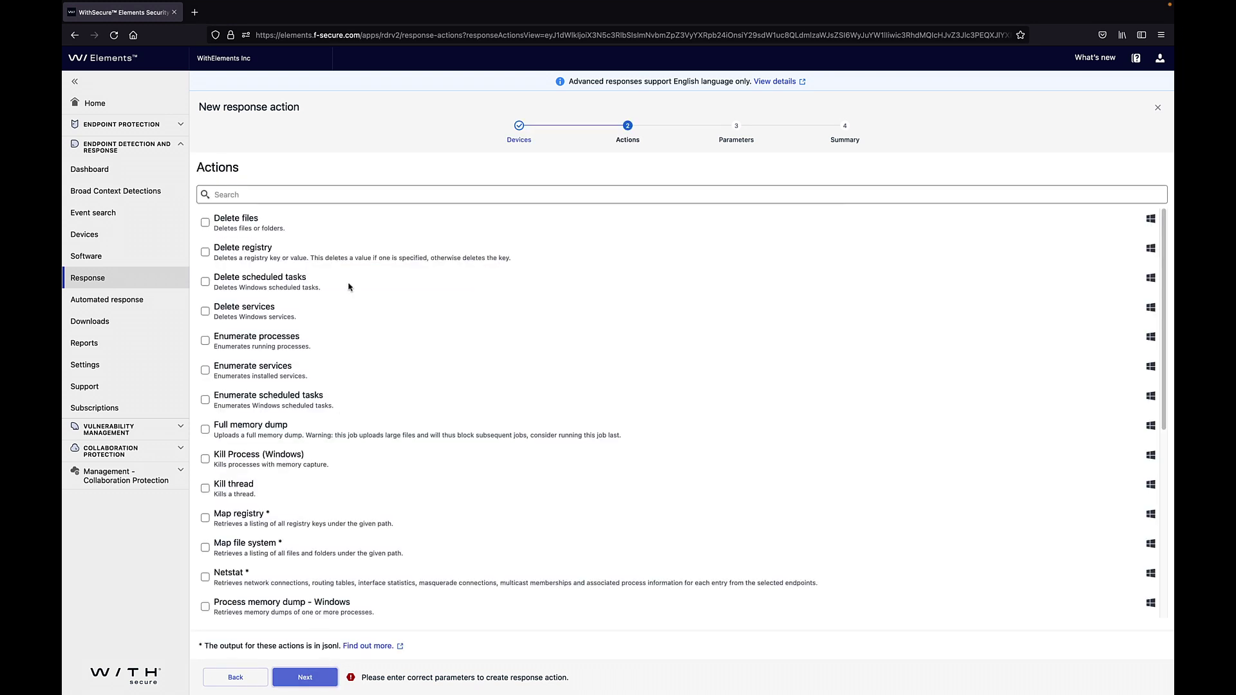
- Choose the Delete files action with Basic path C:\PayloadDrop and continue to the summary
{"action": "left_click", "coordinate": [273, 192]}
{"action": "type", "text": "files"}
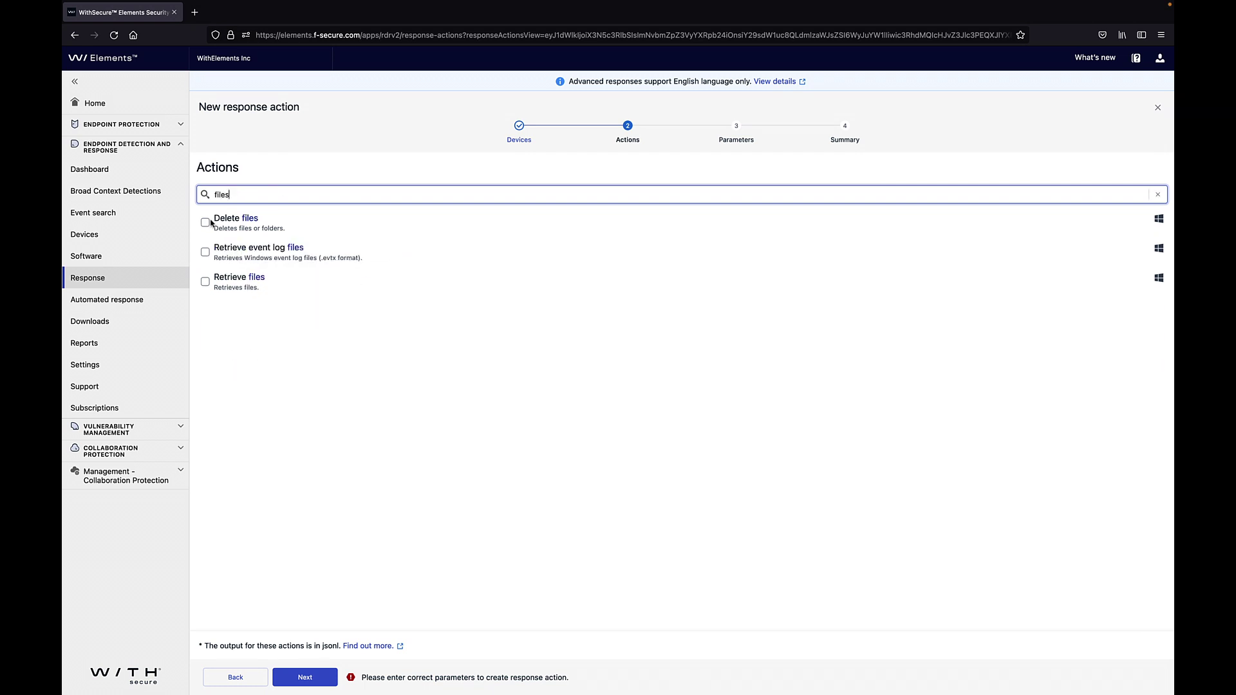
{"action": "left_click", "coordinate": [206, 223]}
{"action": "left_click", "coordinate": [304, 677]}
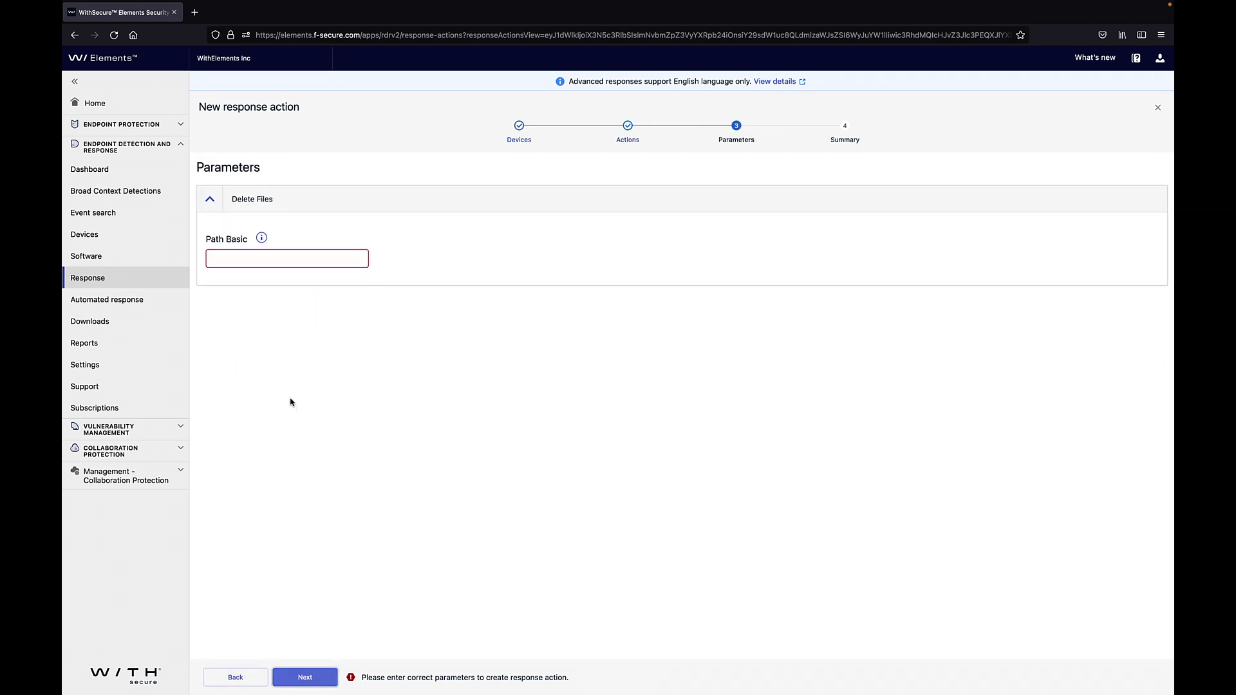
{"action": "left_click", "coordinate": [231, 260]}
{"action": "type", "text": "C:\\PayloadDrop"}
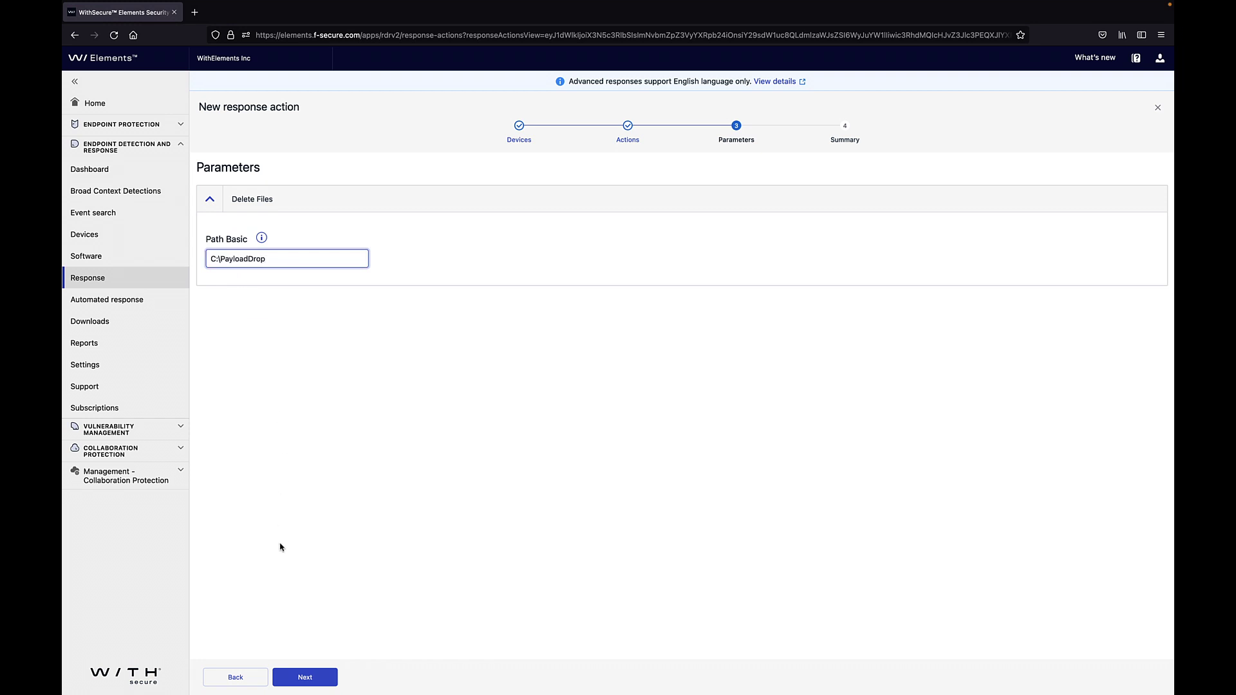
{"action": "left_click", "coordinate": [325, 674]}
- Add the comment 'Delete payload folder' and create the Delete files job for WE-WIN-01
{"action": "left_click", "coordinate": [246, 360]}
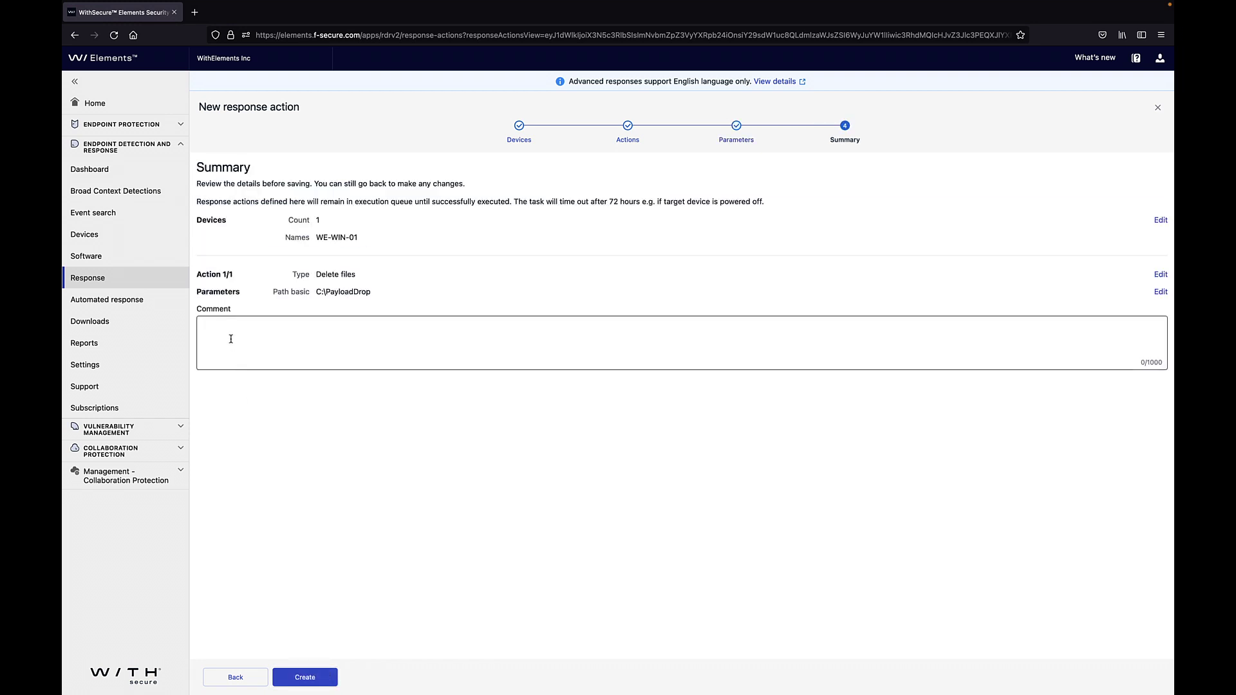
{"action": "type", "text": "Delete"}
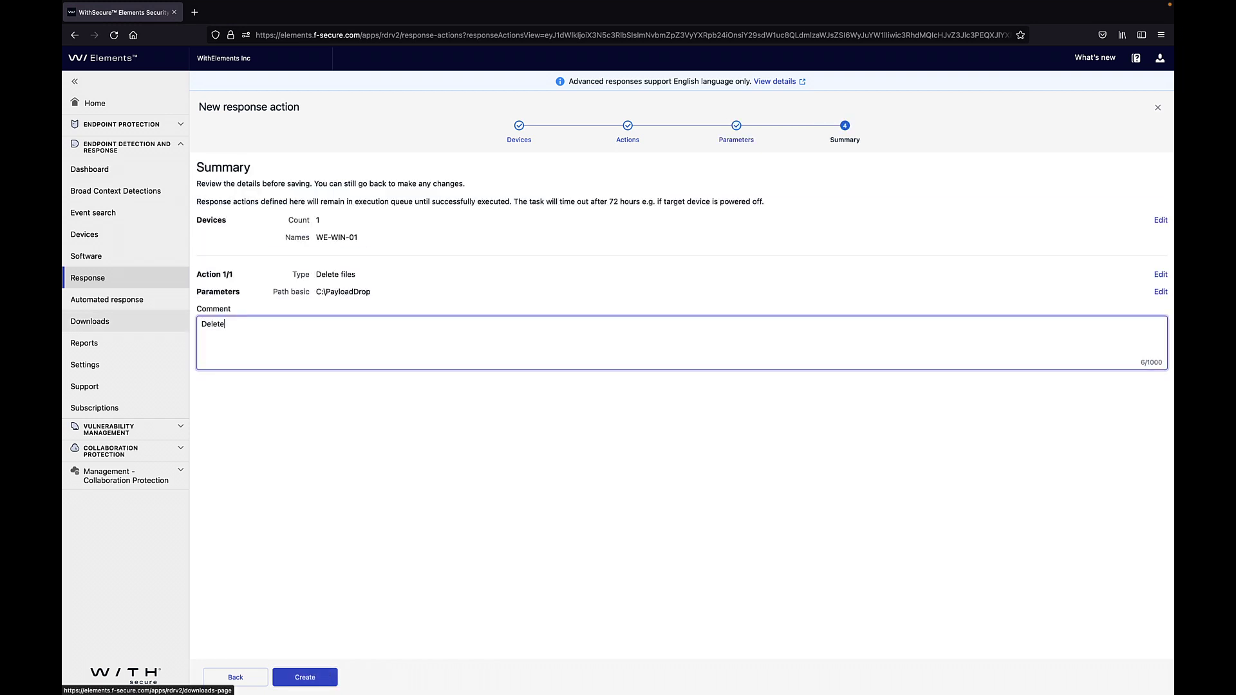
{"action": "type", "text": " payload folder"}
{"action": "left_click", "coordinate": [306, 682]}
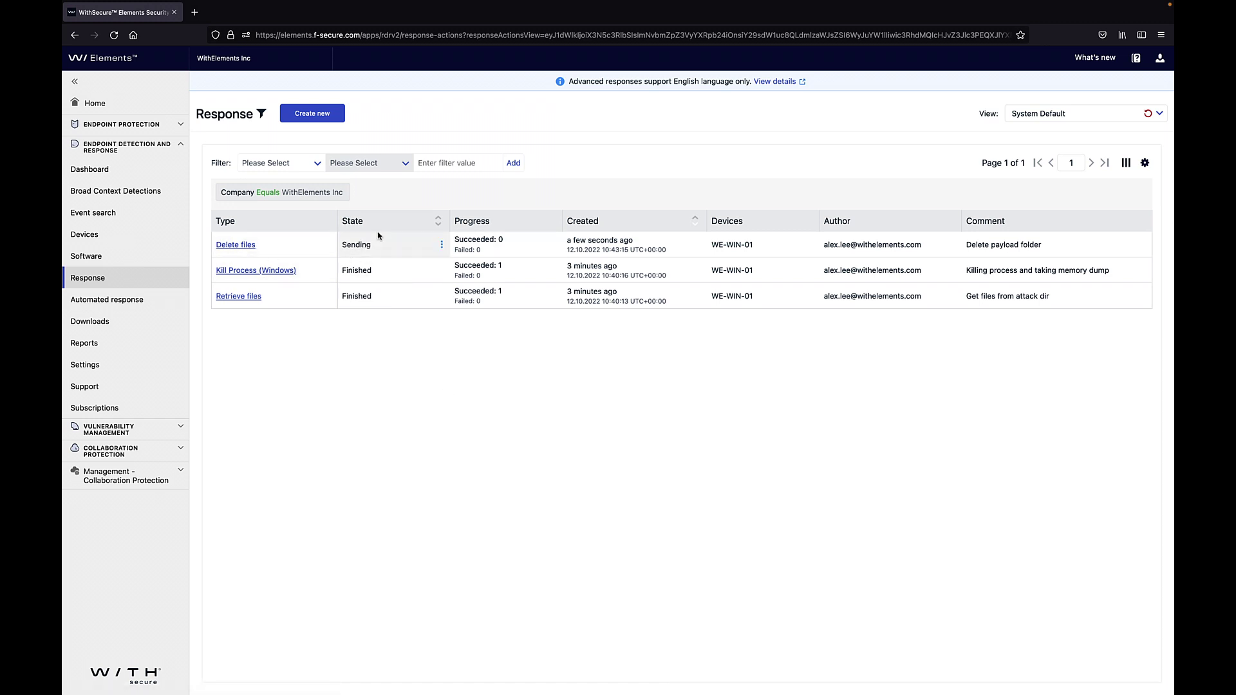
- Open the Delete files job's details from the Response list
{"action": "left_click", "coordinate": [240, 245]}
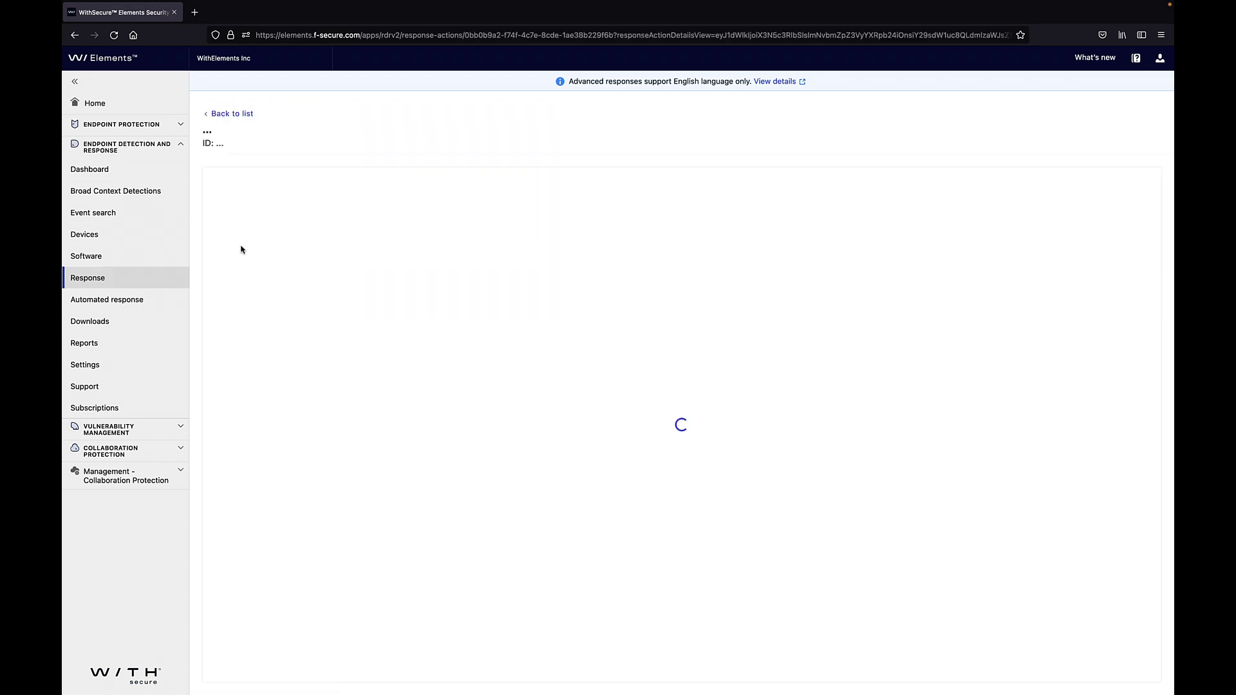